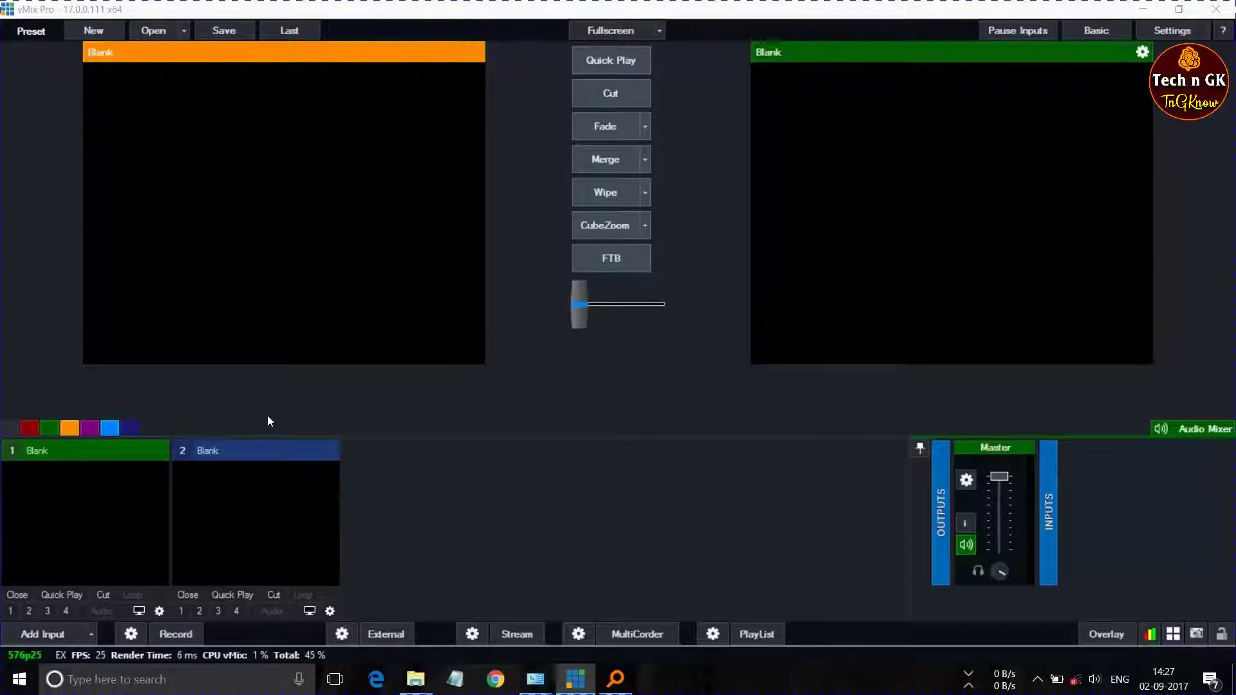
Add 'Guide to Become Windows System Administrator_HD.mp4' from the Videos folder as input 1
left_click(33, 636)
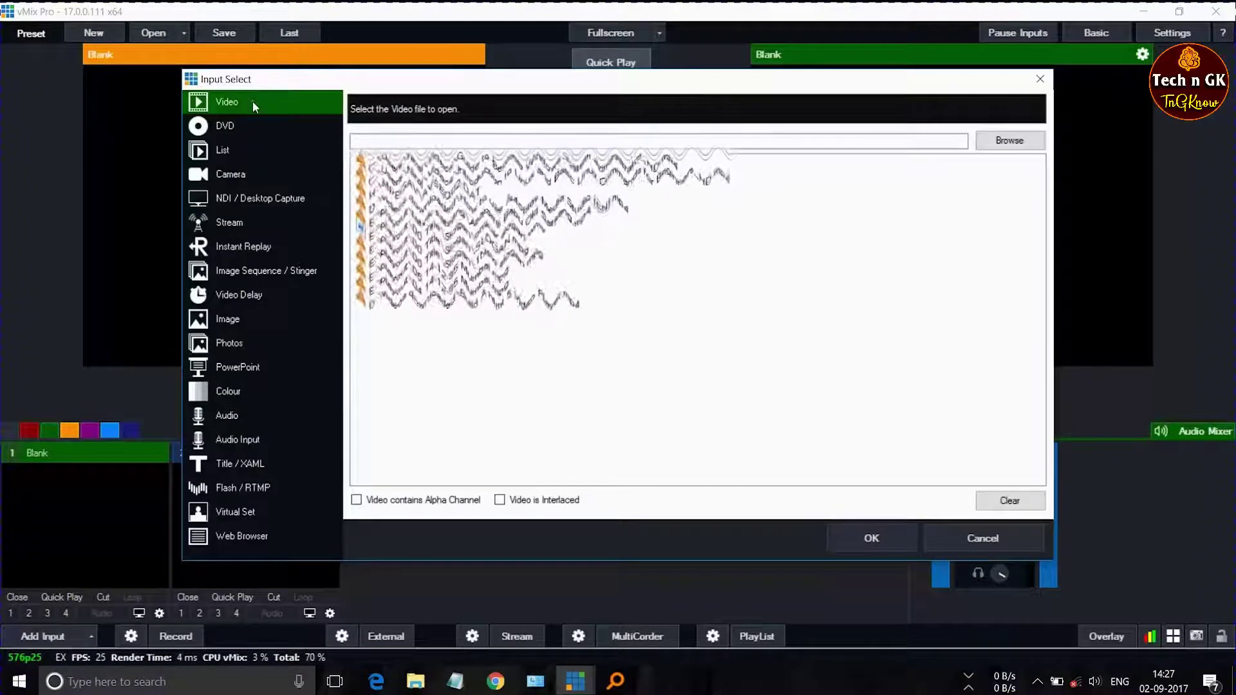
left_click(1010, 140)
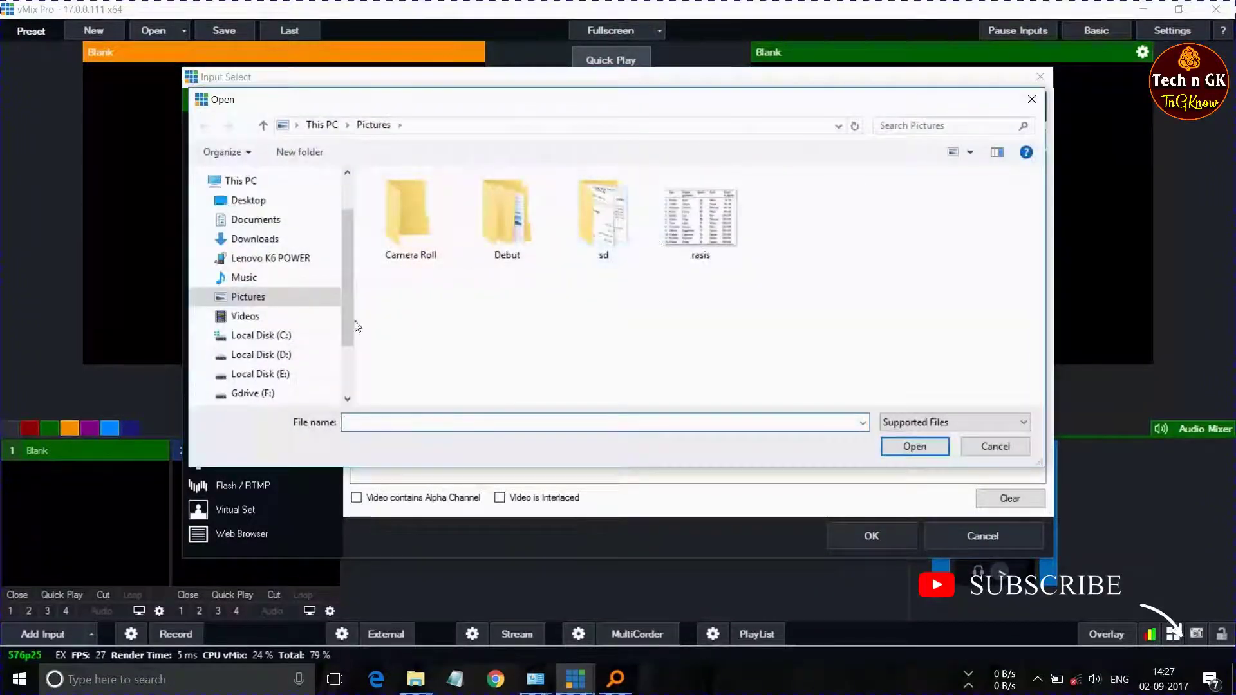
left_click(277, 316)
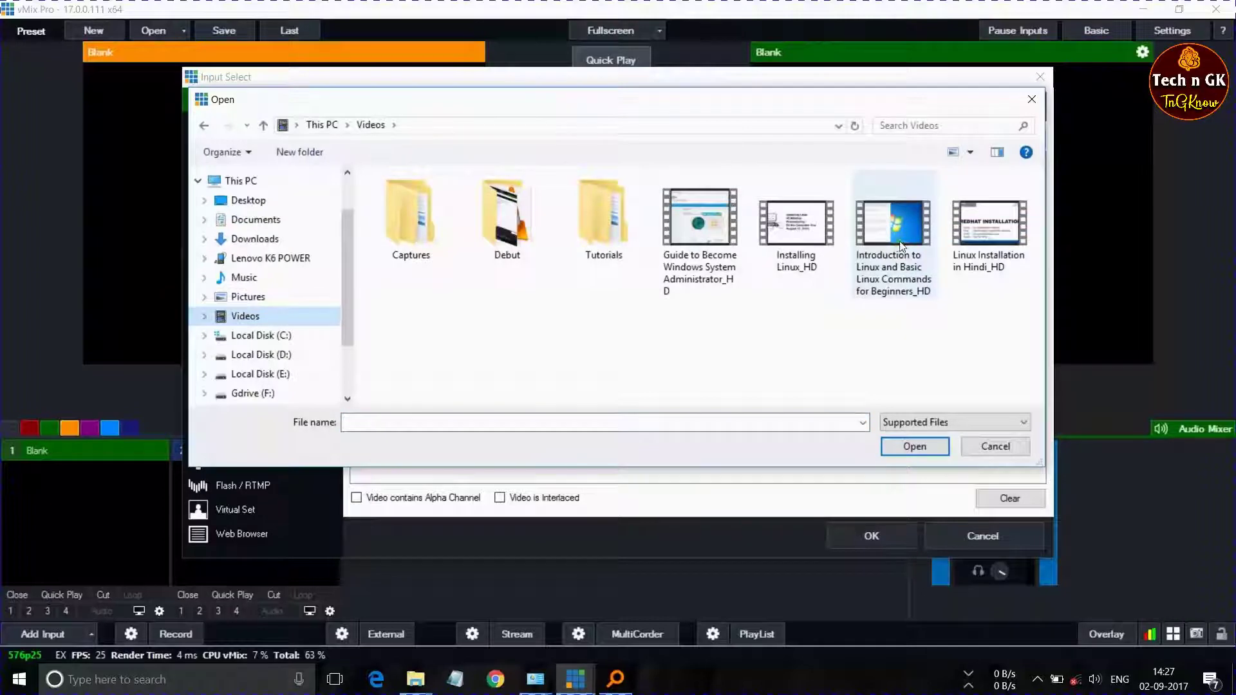
left_click(988, 226)
left_click(706, 227)
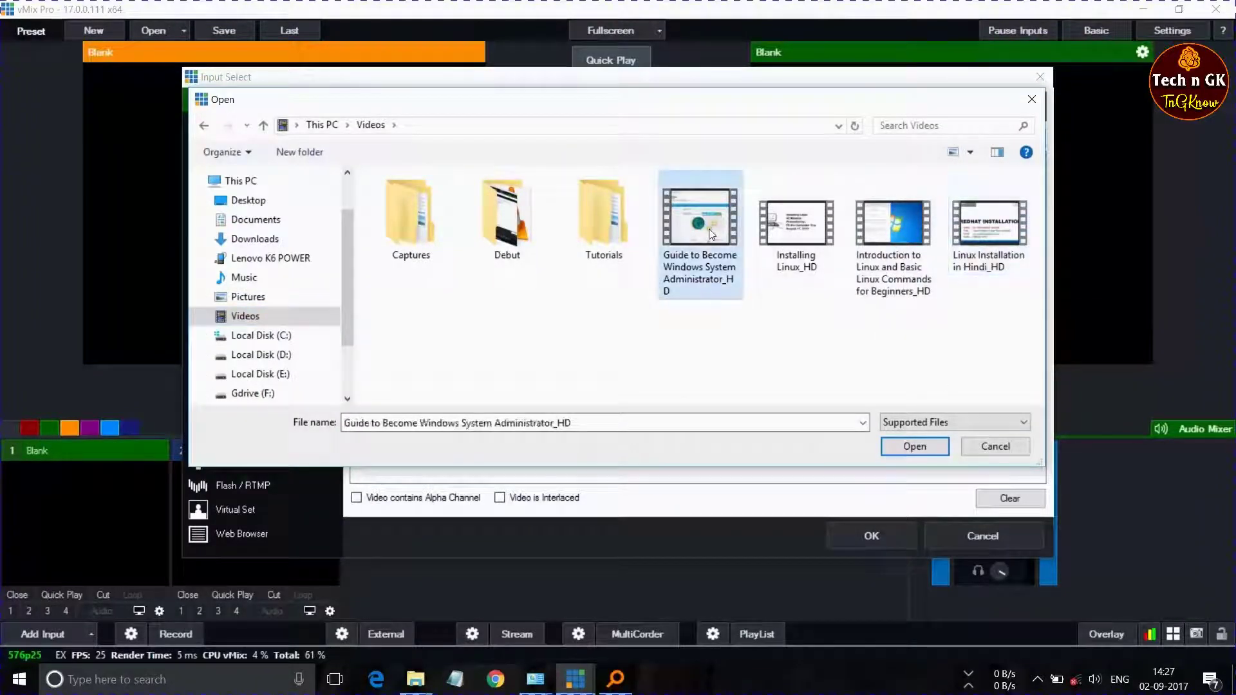
left_click(886, 445)
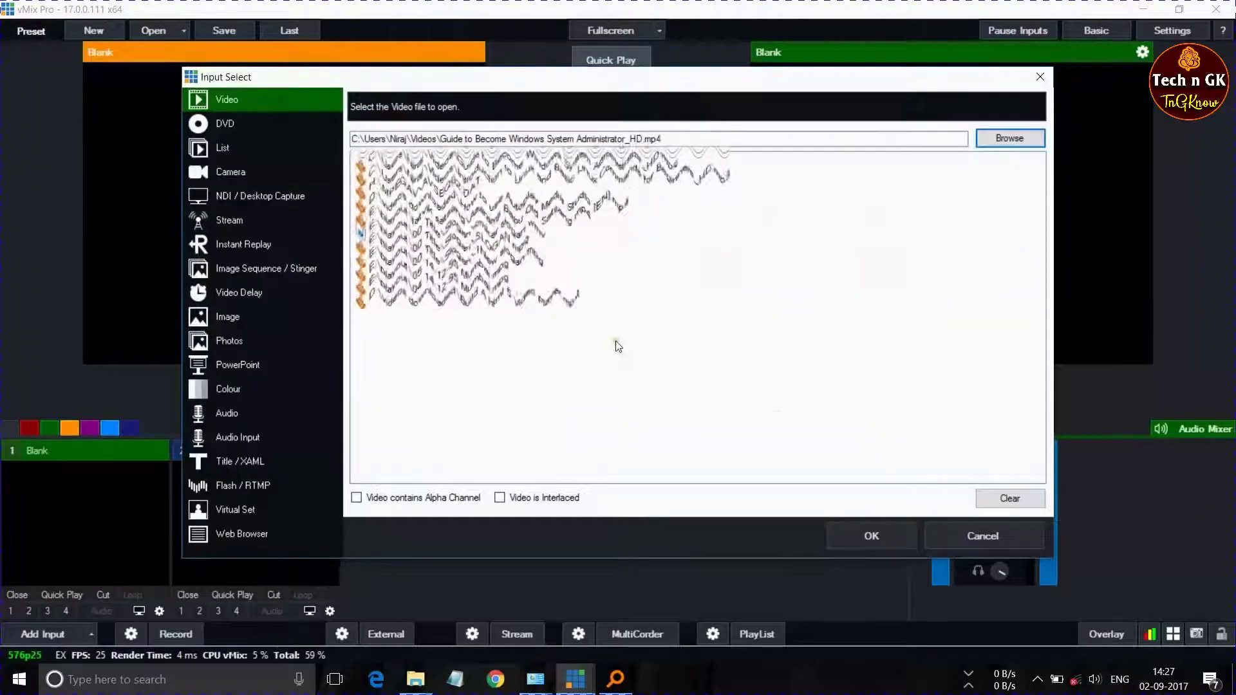
left_click(878, 536)
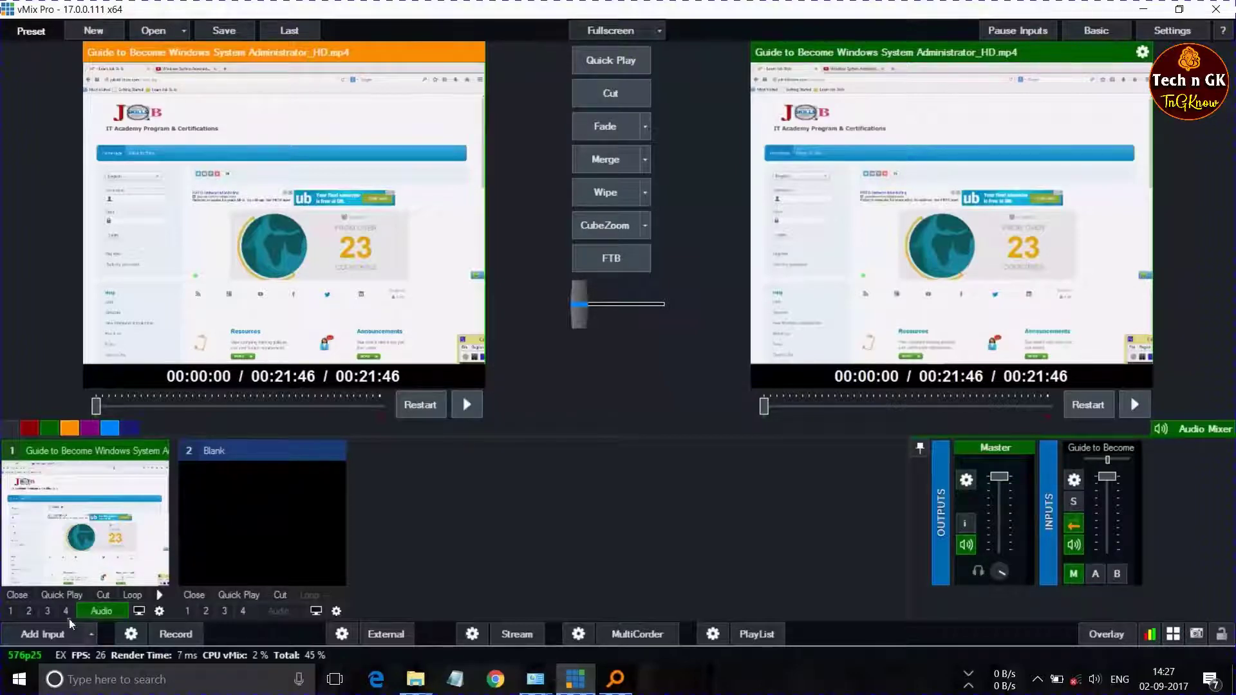
Add vodafone-logo2.jpg from Pictures as image input 2 and show it in preview
left_click(44, 636)
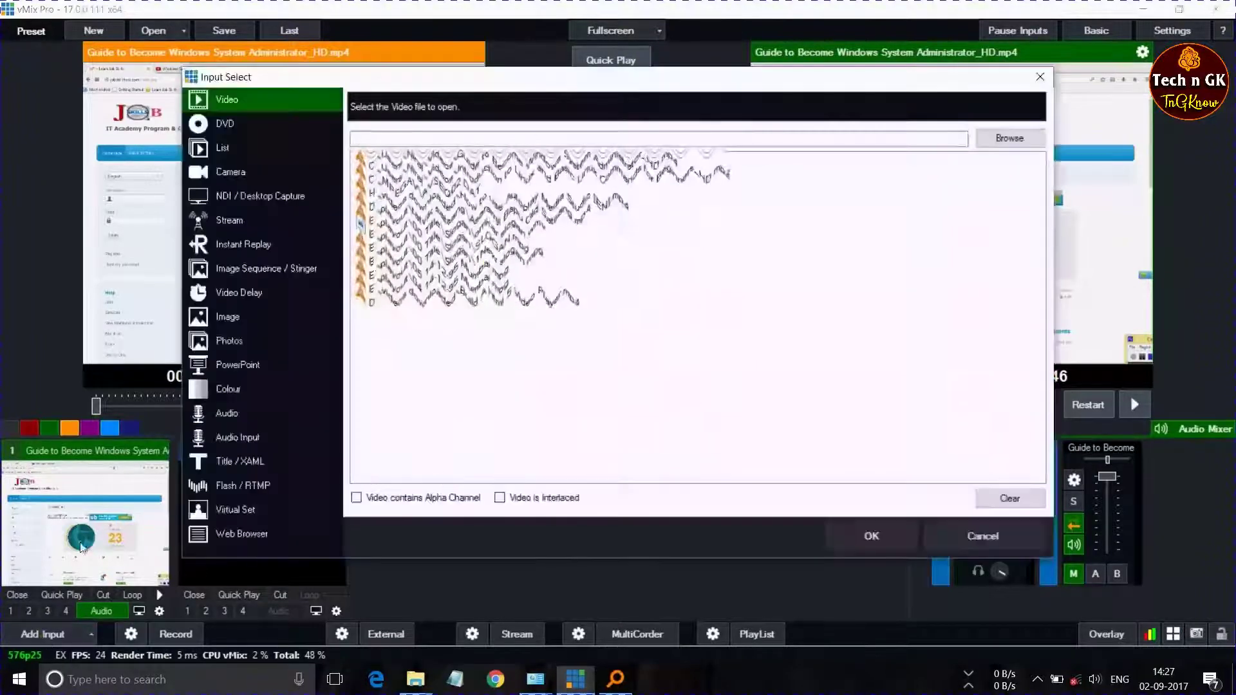
left_click(239, 319)
left_click(1002, 140)
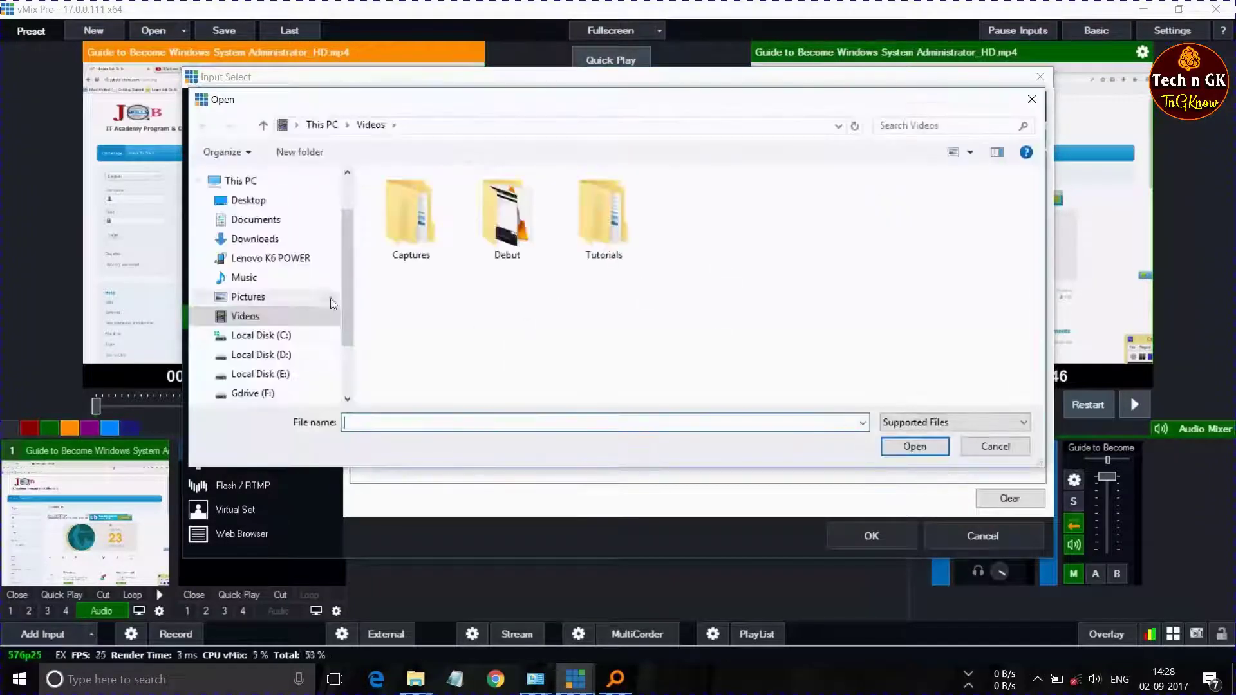
left_click(264, 298)
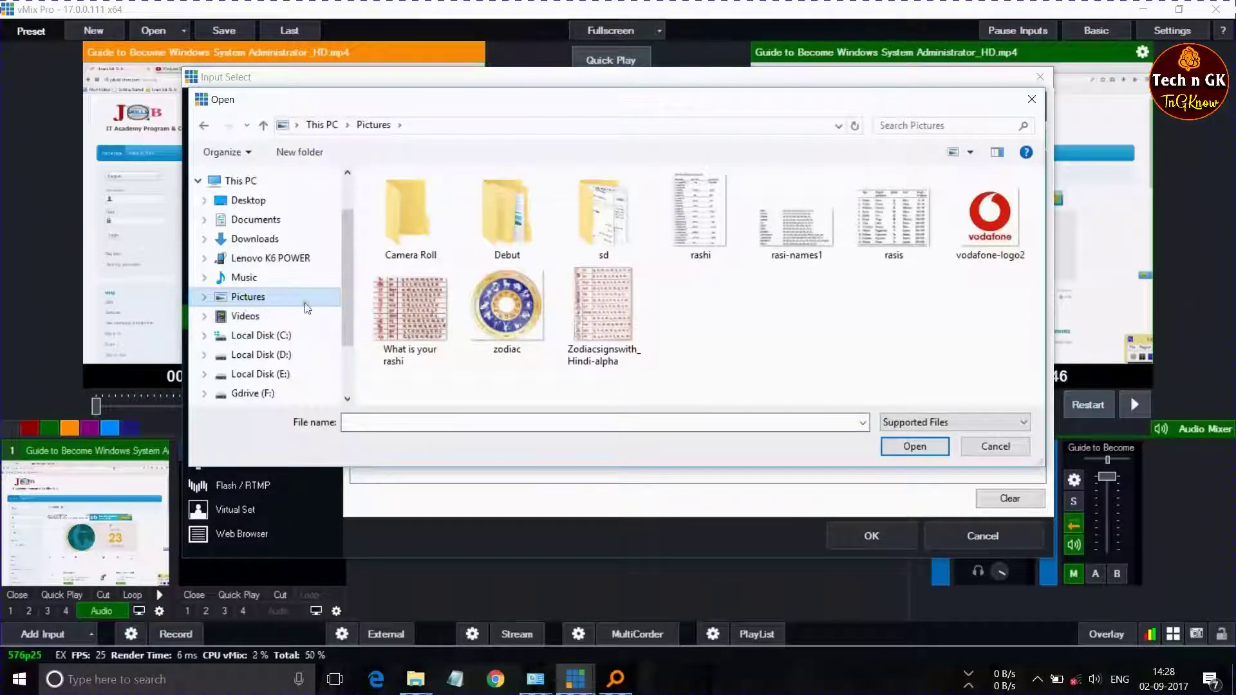
left_click(985, 223)
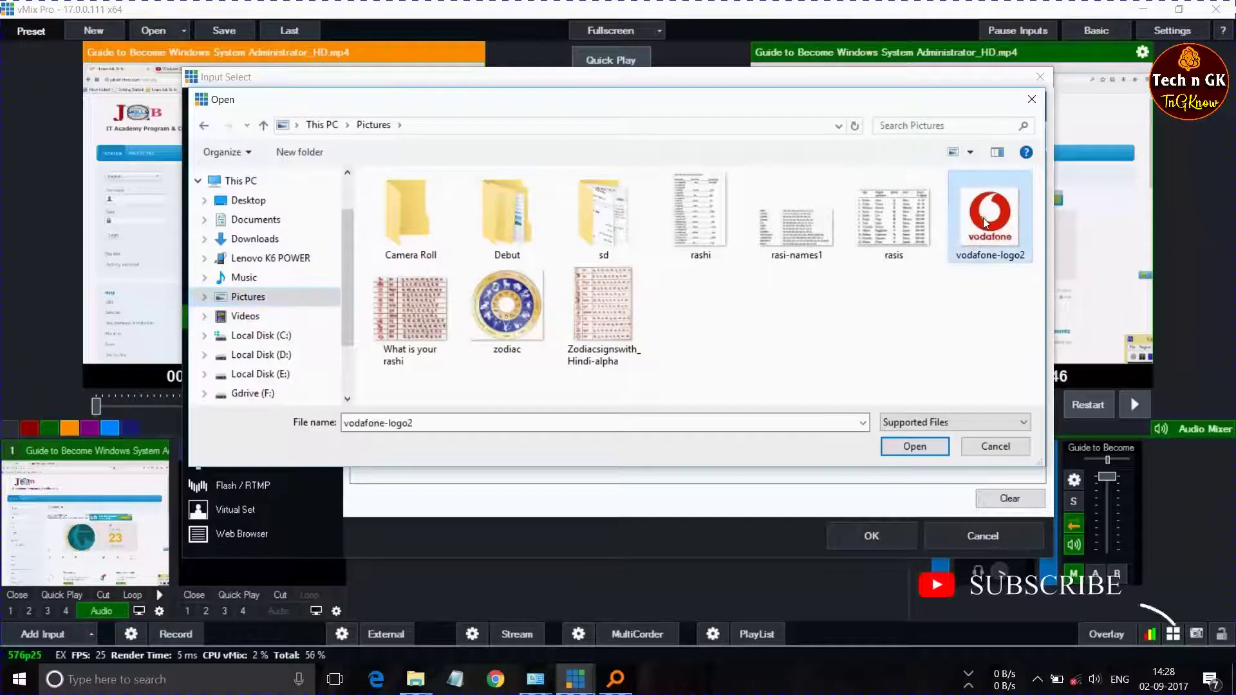
left_click(914, 446)
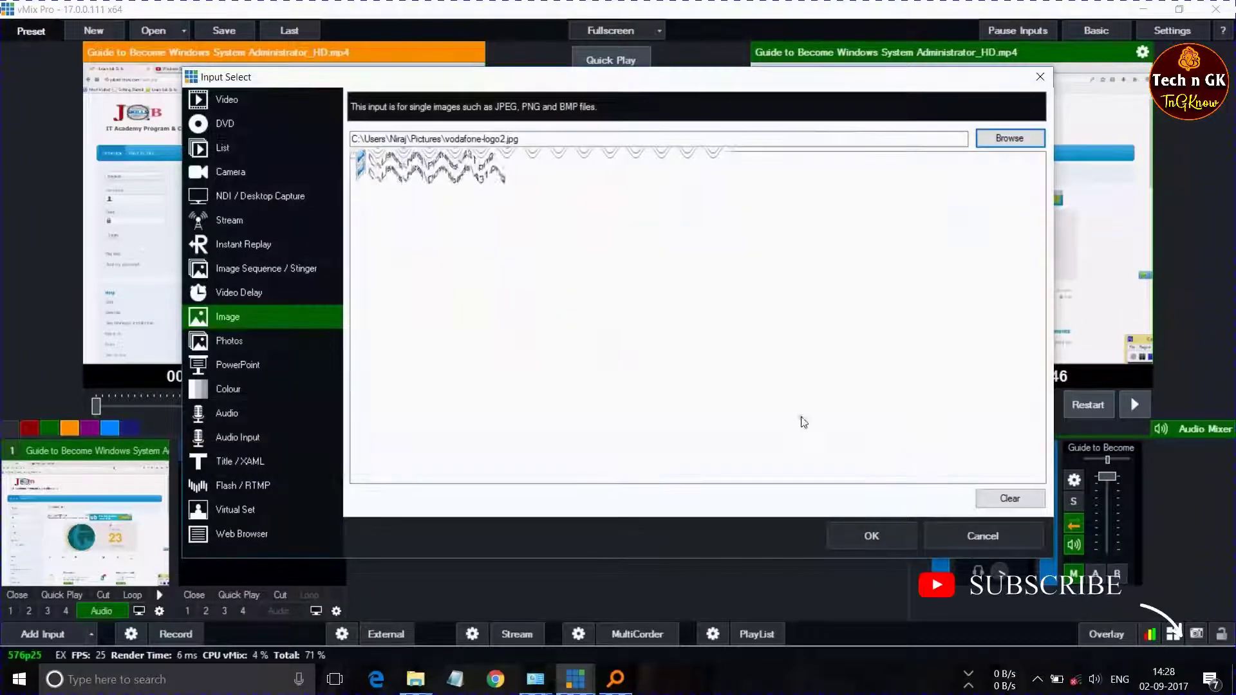
left_click(872, 537)
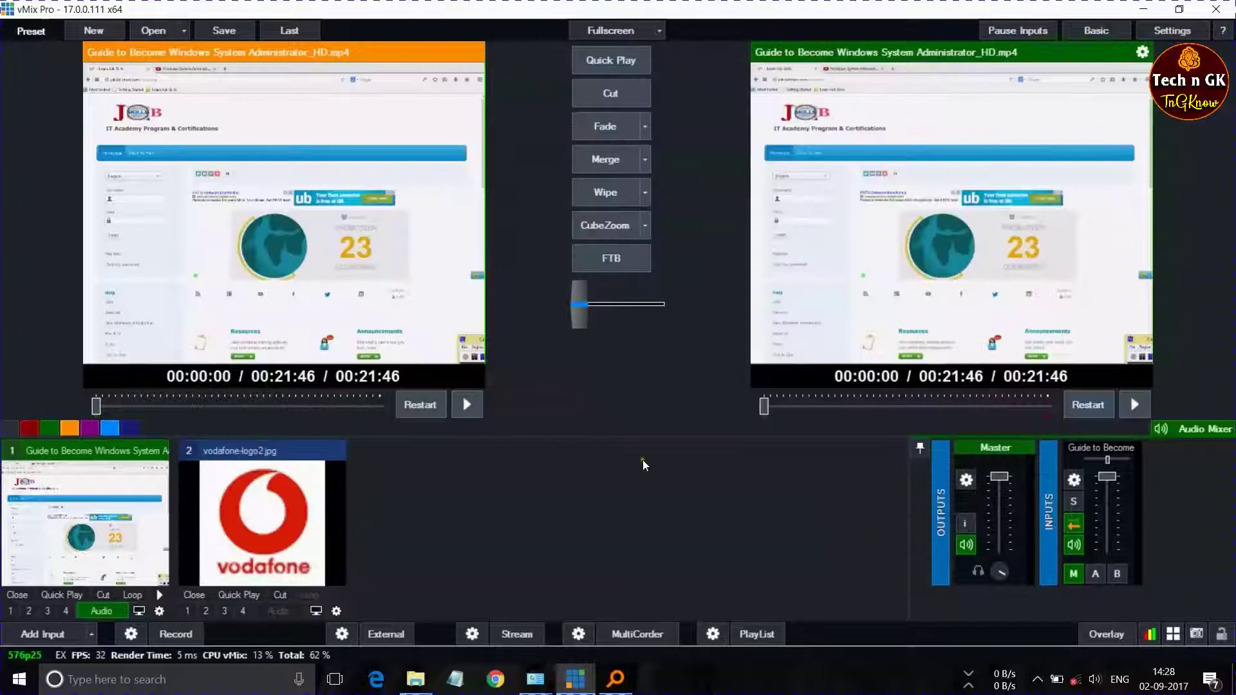
left_click(237, 528)
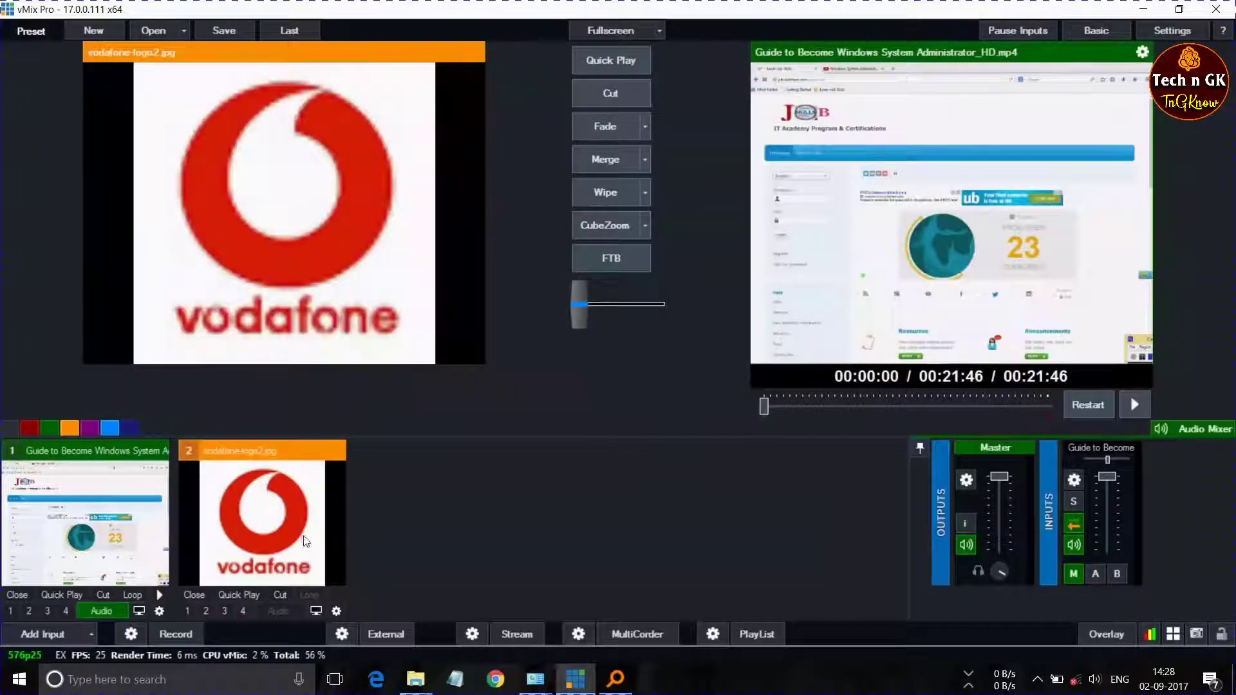
Shrink the Vodafone logo to zoom 0.15475 and position it in the top-right corner
left_click(337, 611)
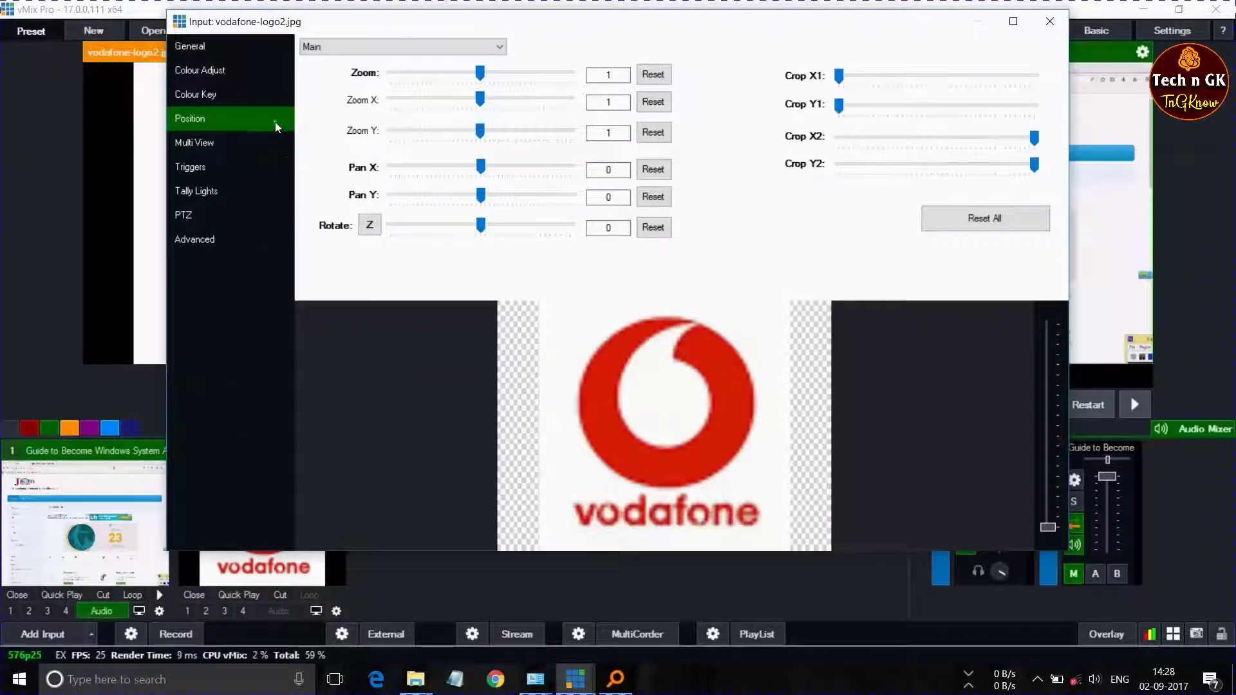
left_click(211, 47)
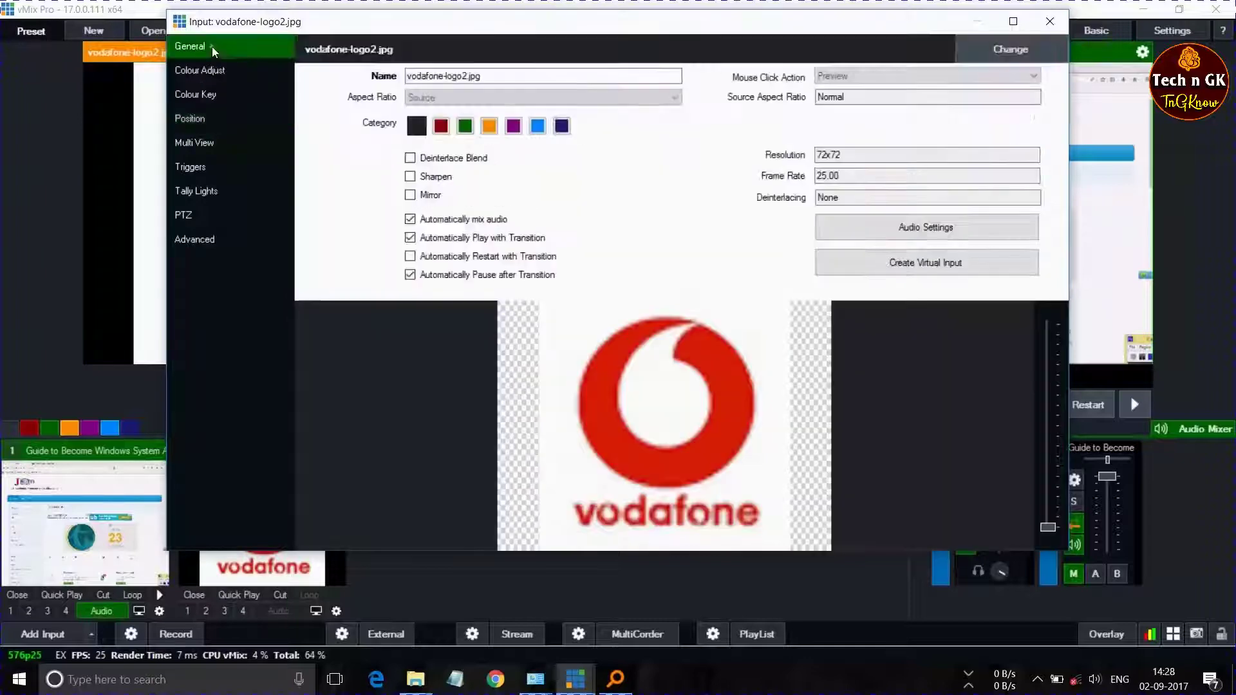
left_click(203, 119)
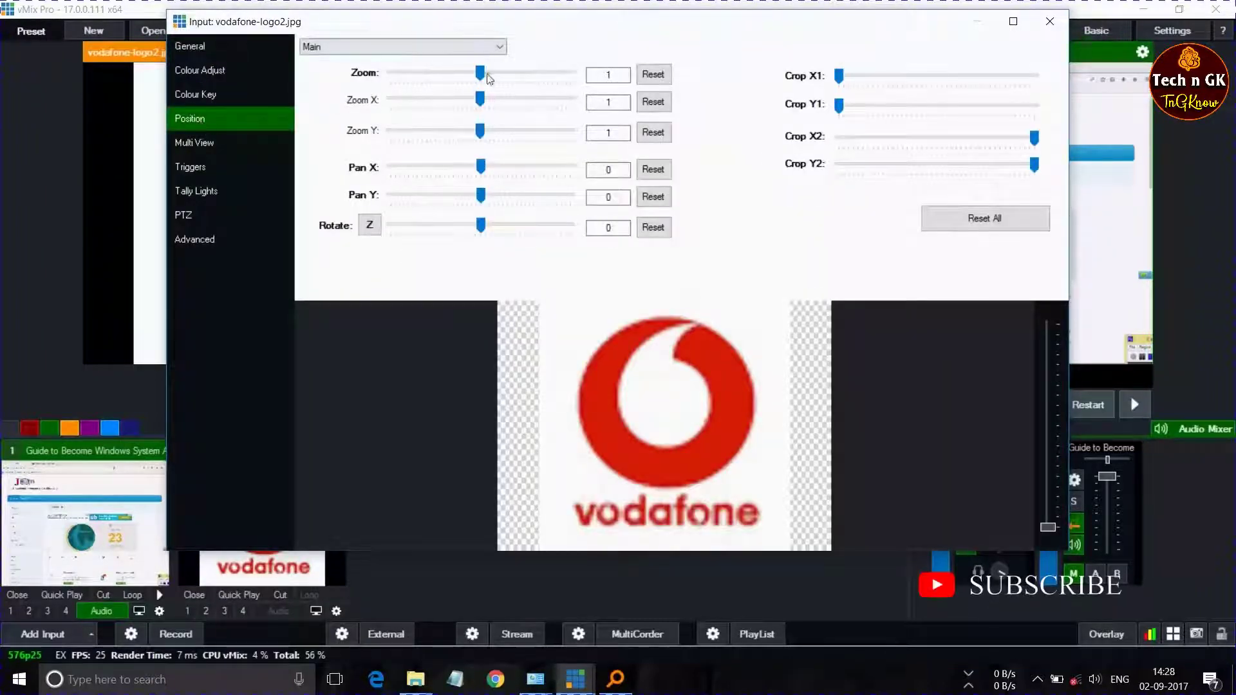
left_click_drag(480, 73, 410, 75)
left_click_drag(650, 435, 799, 331)
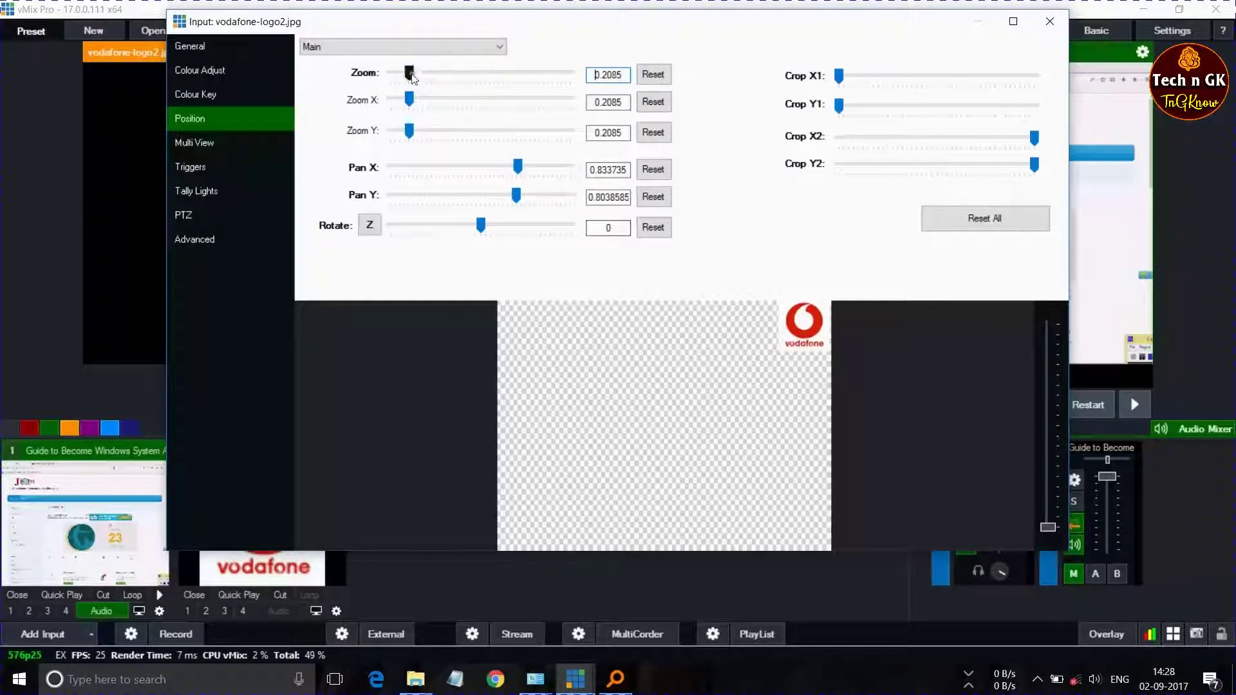
left_click_drag(410, 74, 407, 72)
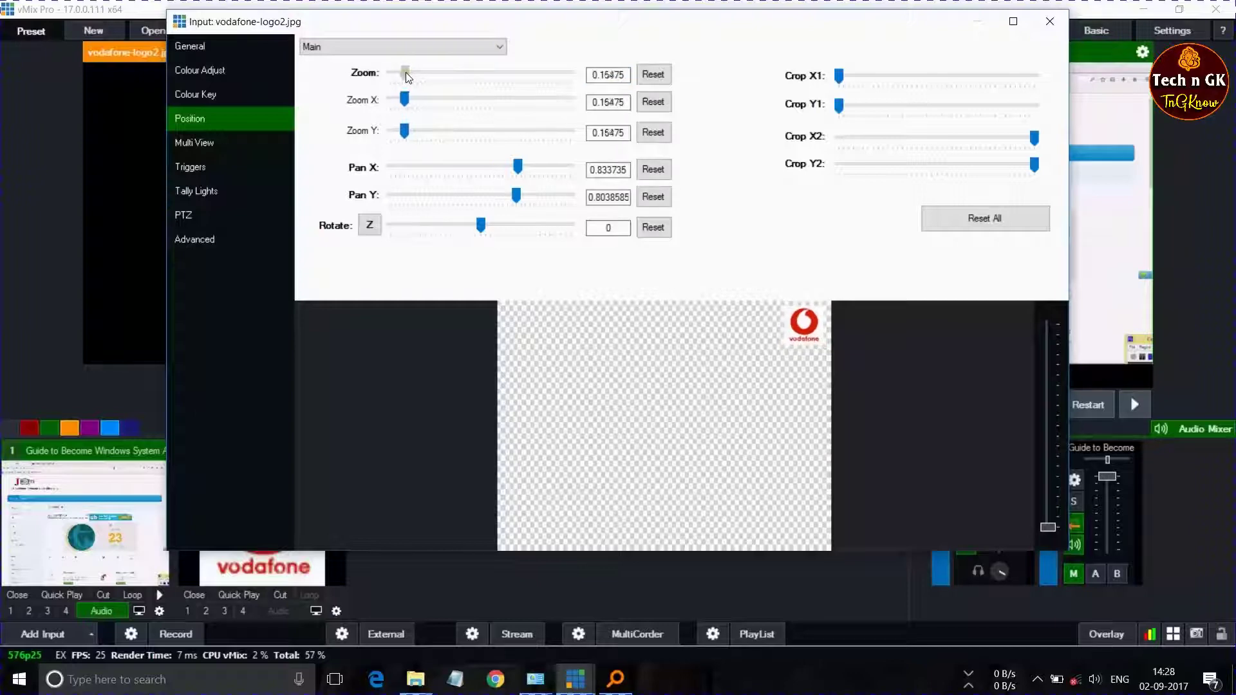
left_click_drag(805, 330, 814, 322)
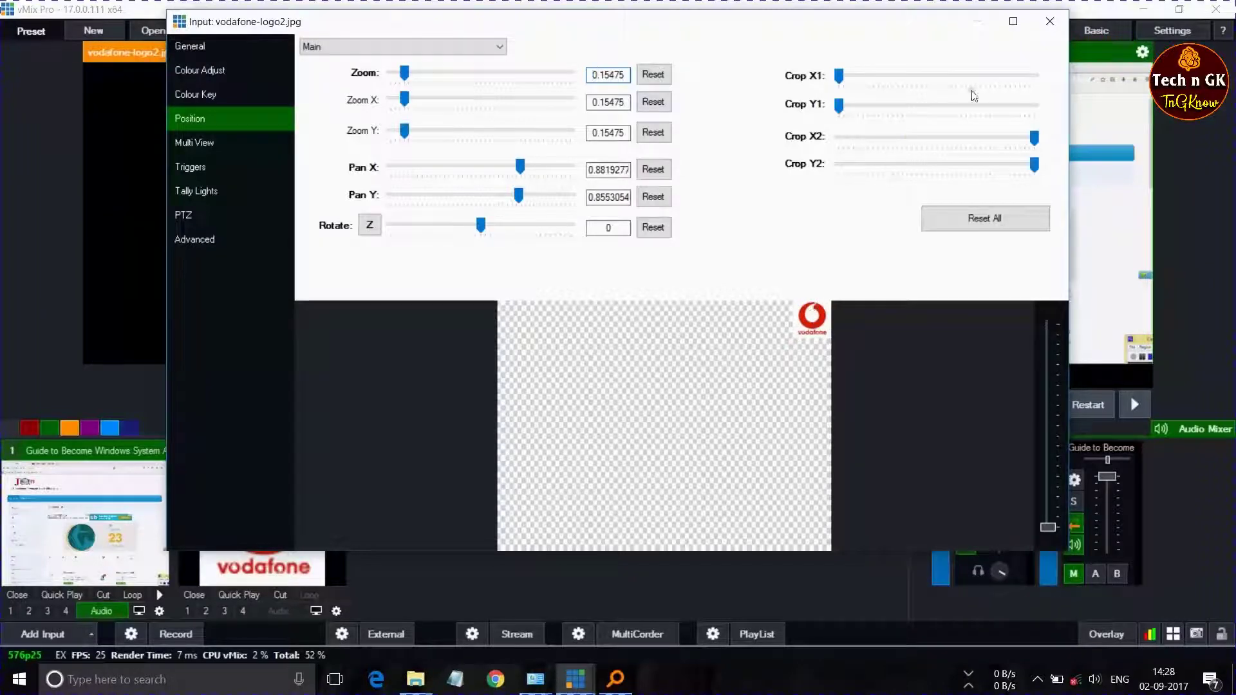
left_click(1050, 23)
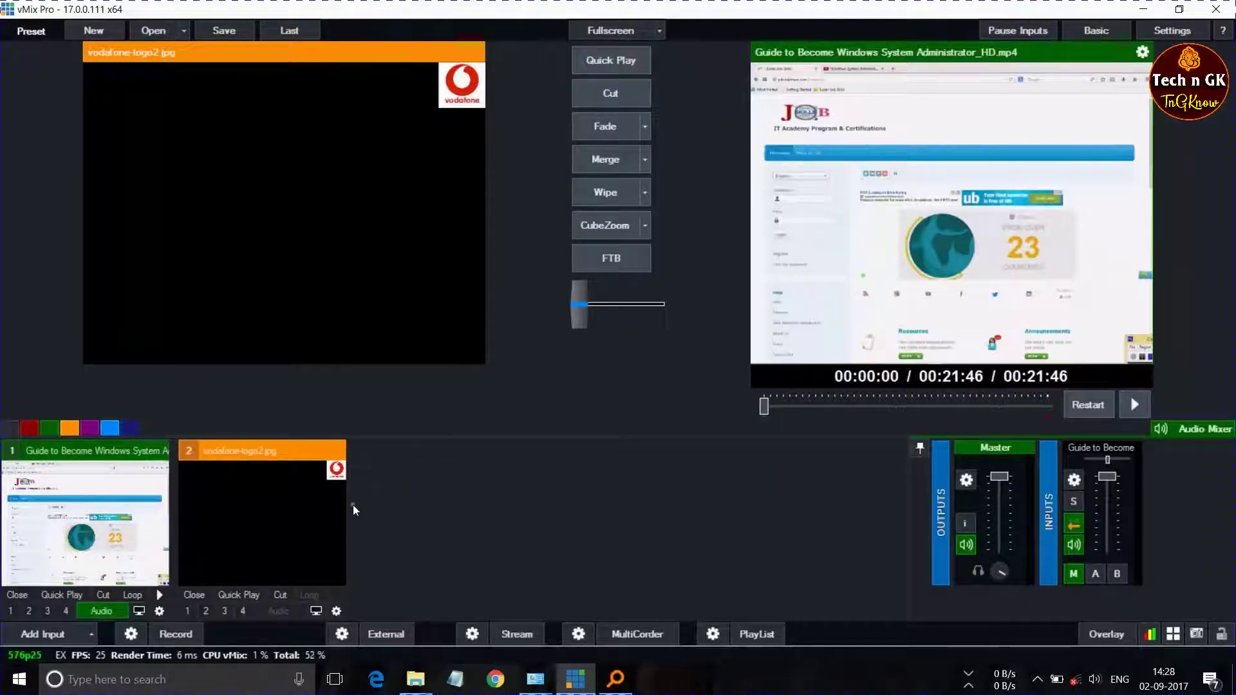
Overlay the Vodafone logo on the live output with overlay 4, then begin adding another input
left_click(240, 610)
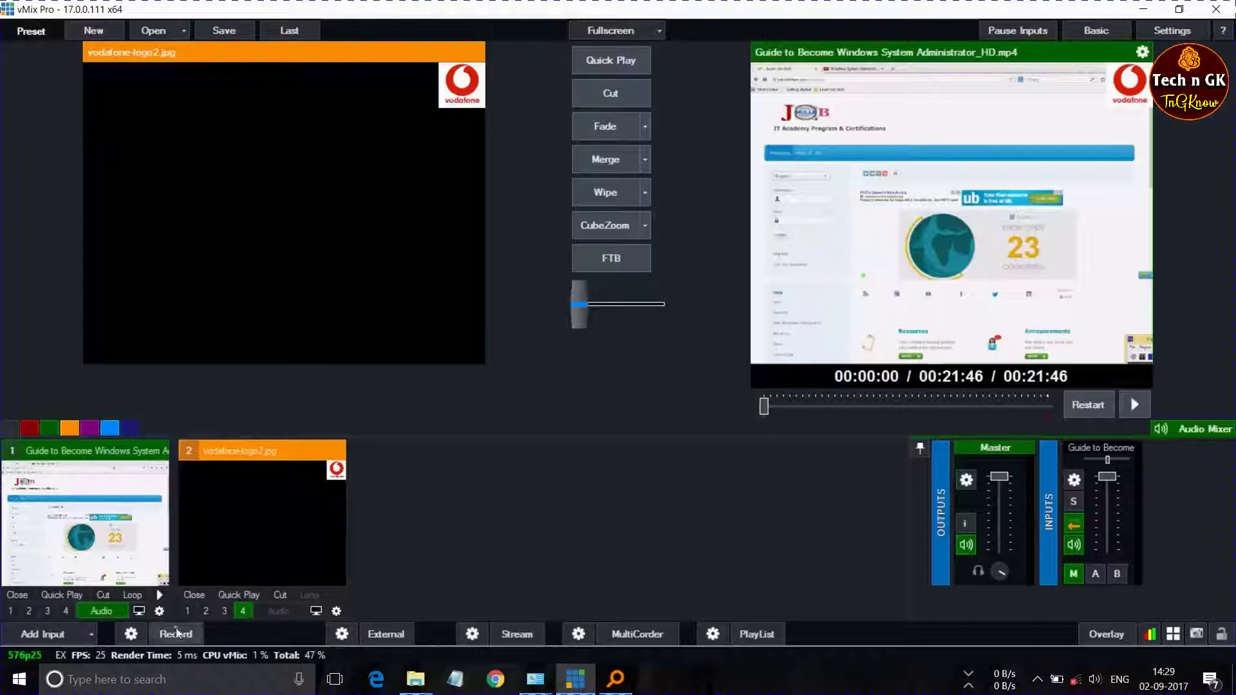
left_click(34, 631)
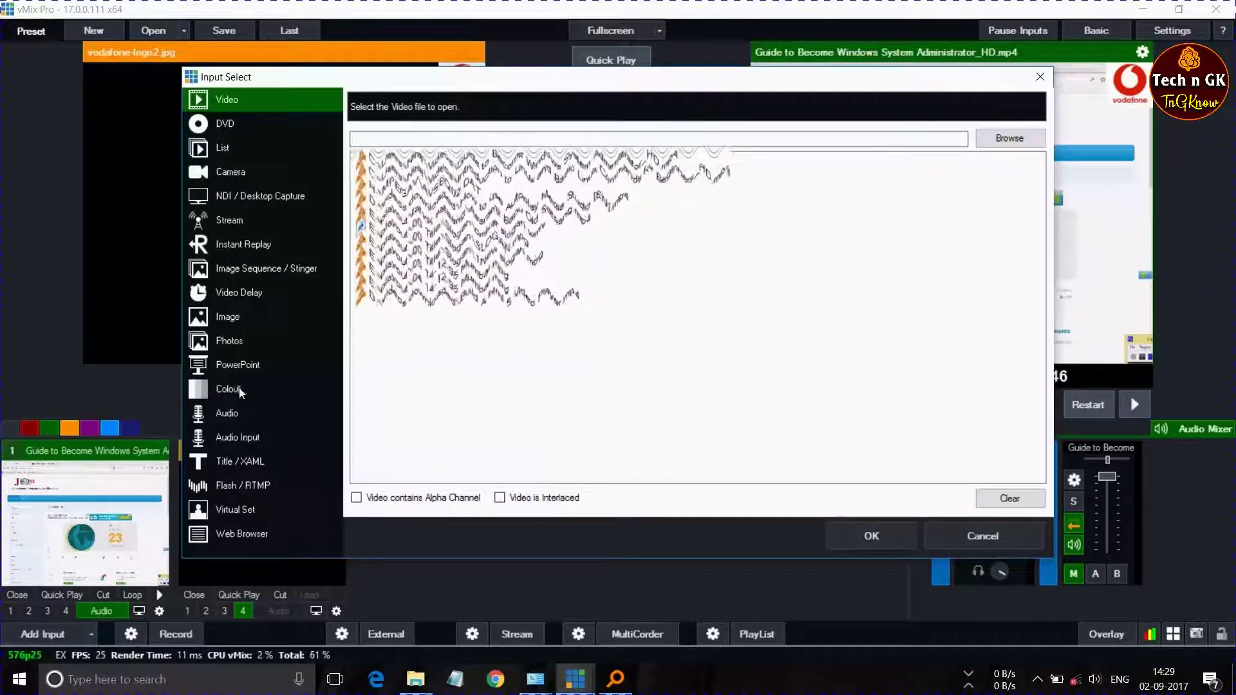
Add the TickerHD template from the Ticker titles as input 3
left_click(247, 459)
left_click(530, 130)
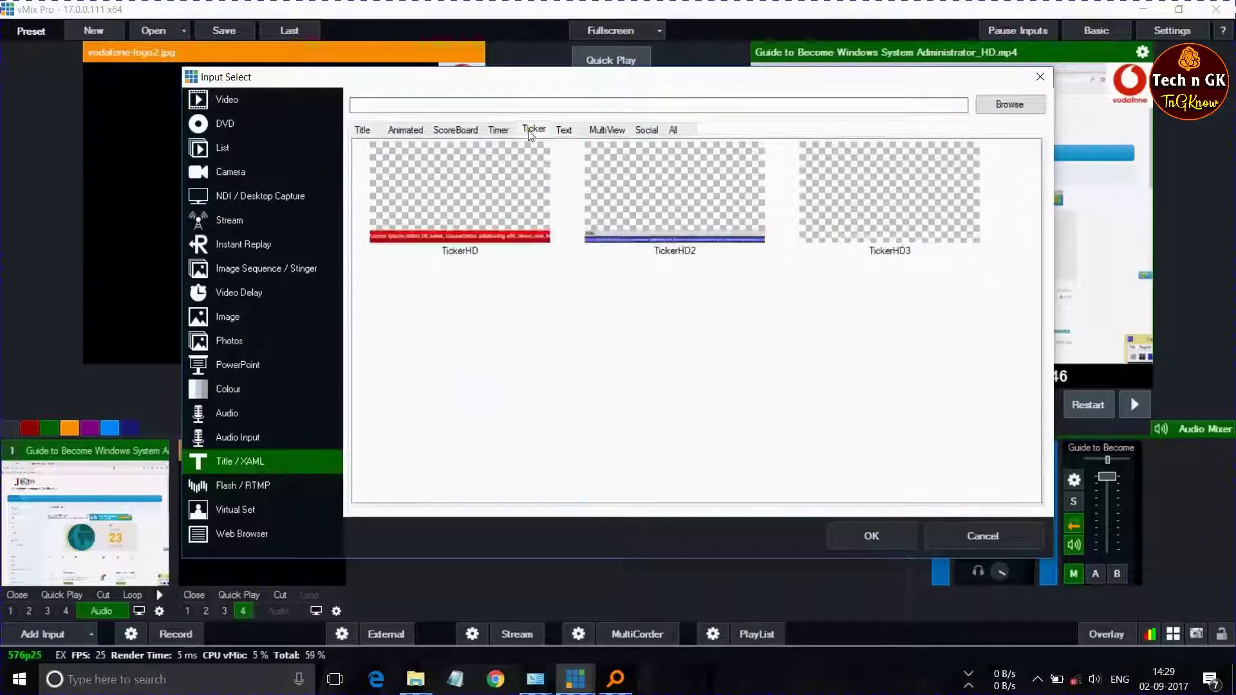
left_click(474, 197)
left_click(862, 534)
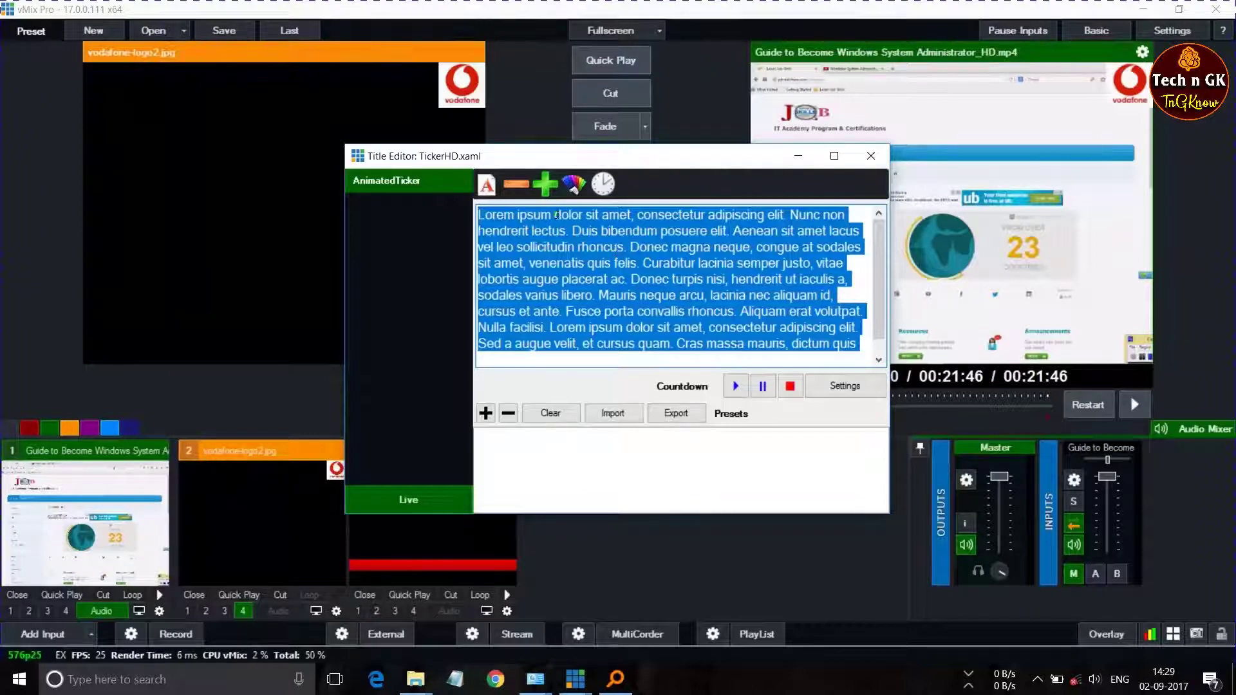
Make the ticker text Bold at size 48
left_click(487, 185)
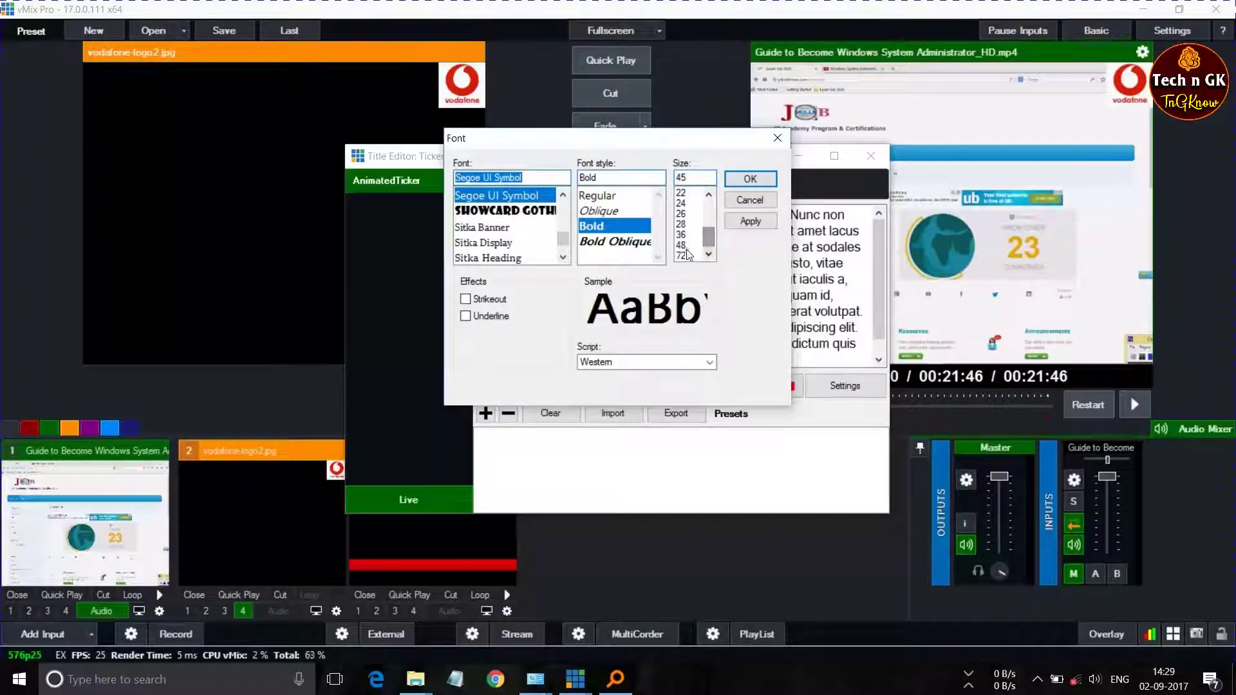
left_click(684, 246)
left_click(747, 180)
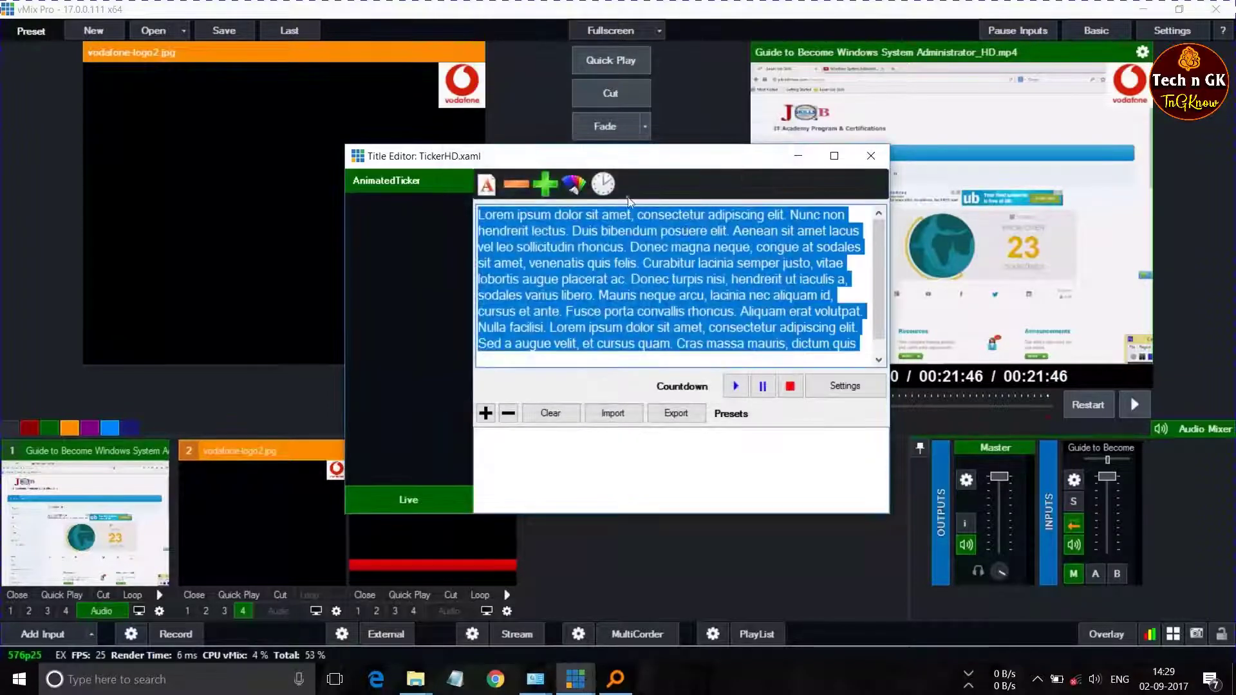
Set the ticker duration to 00:01:00 and load TickerHD into preview
left_click(603, 185)
left_click(596, 325)
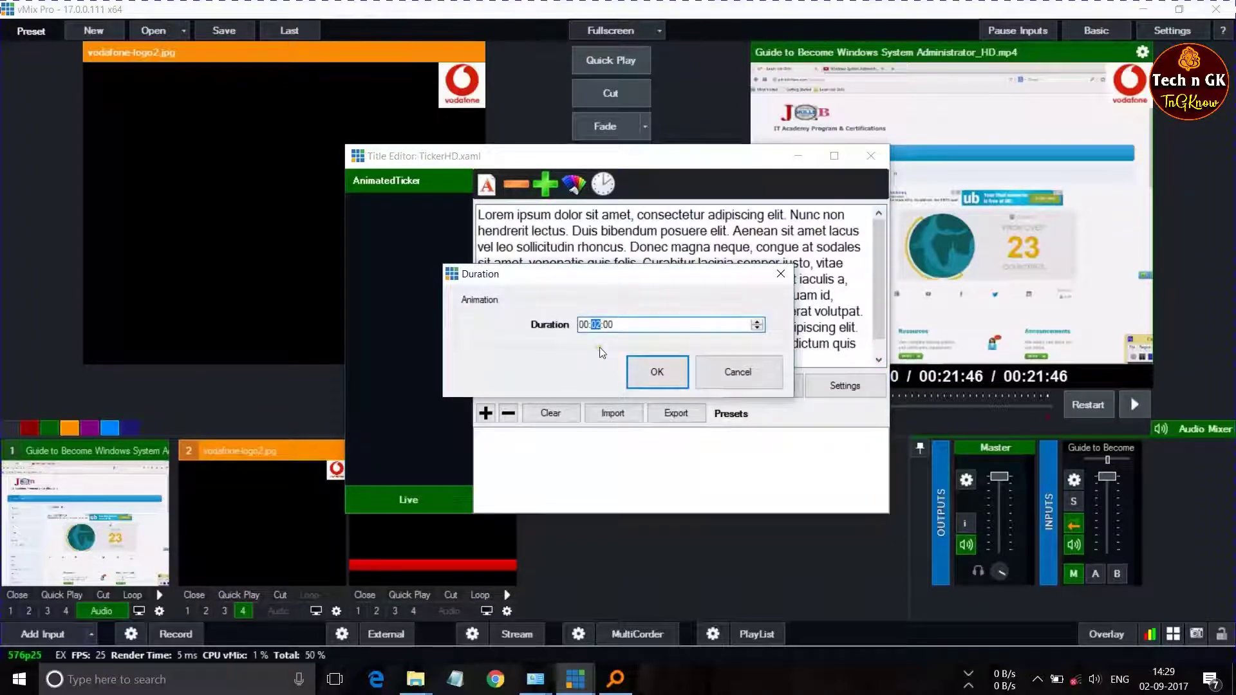
left_click(656, 371)
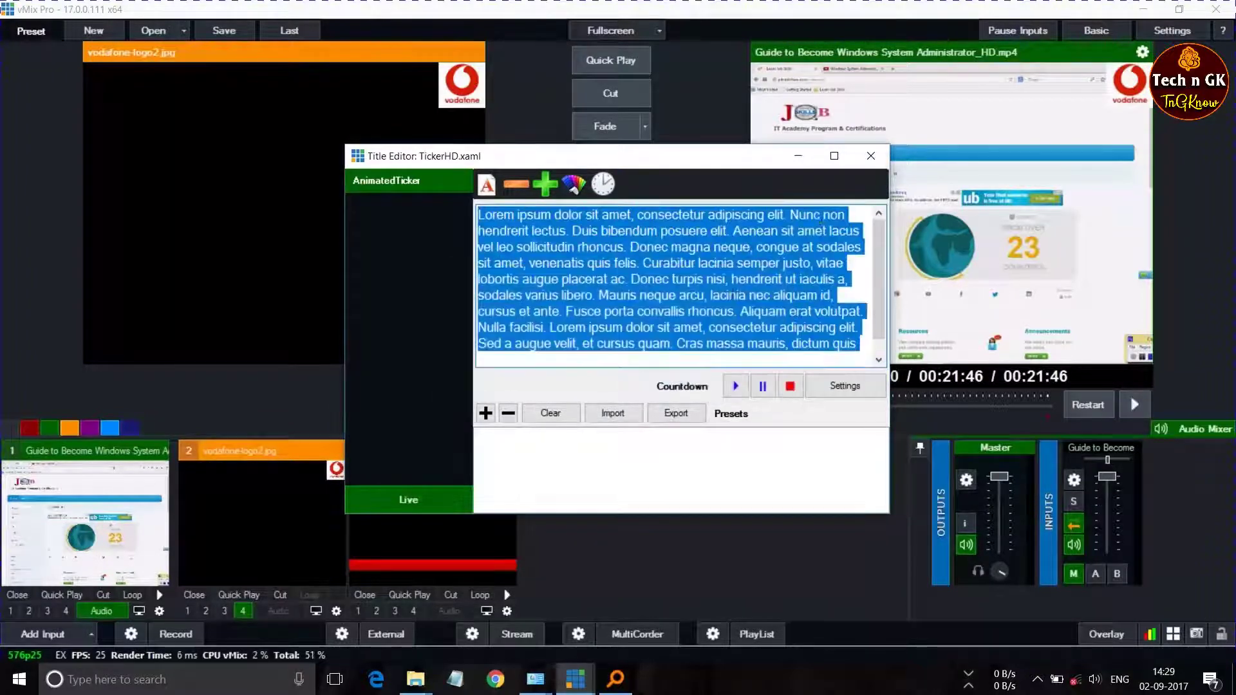
left_click(869, 156)
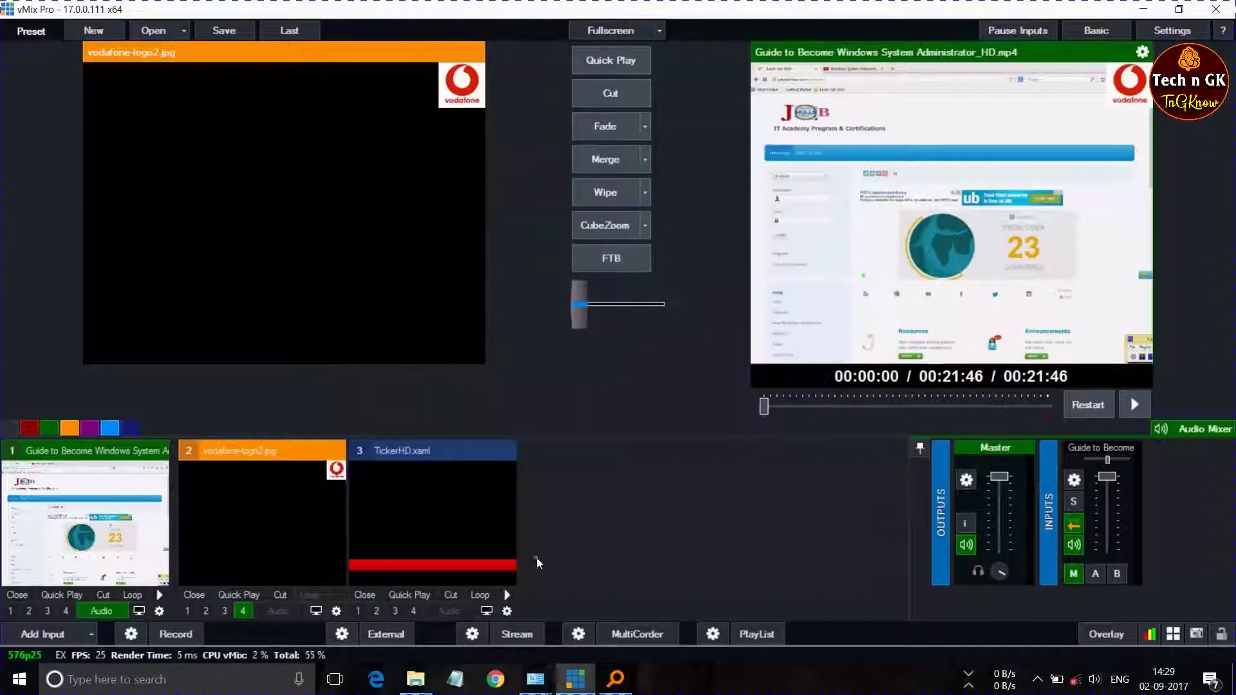
left_click(484, 489)
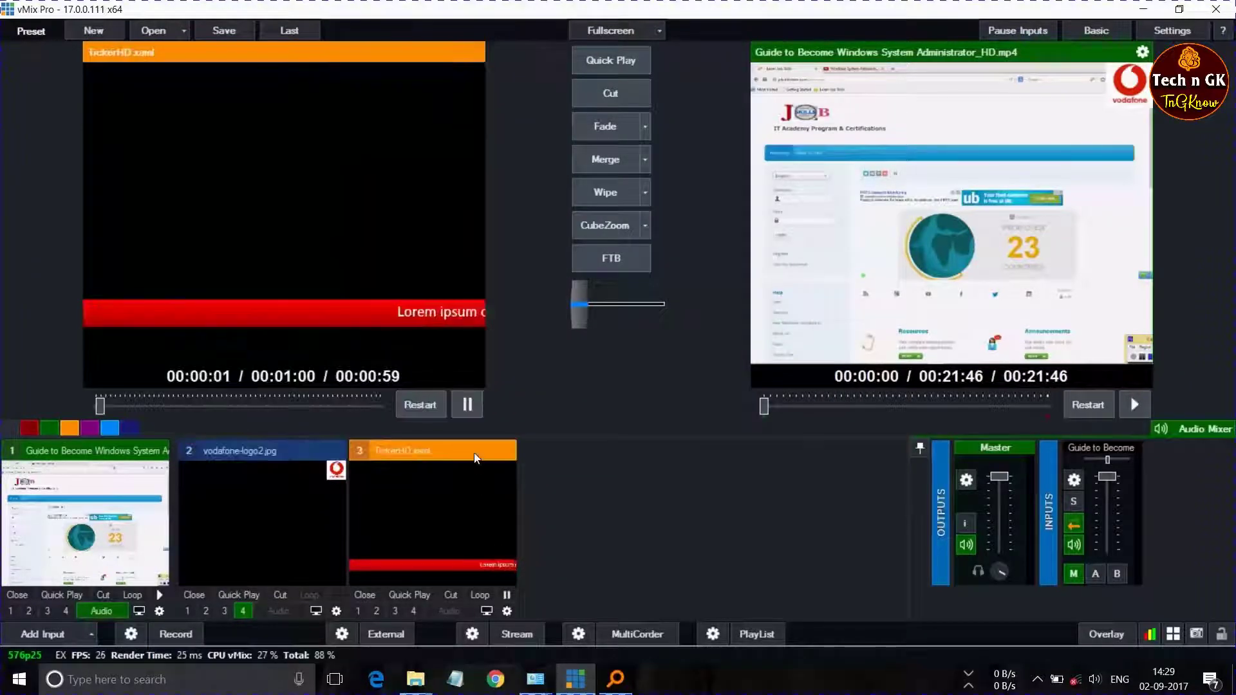
Reopen the ticker's Title Editor and change its duration to 00:02:00
right_click(453, 506)
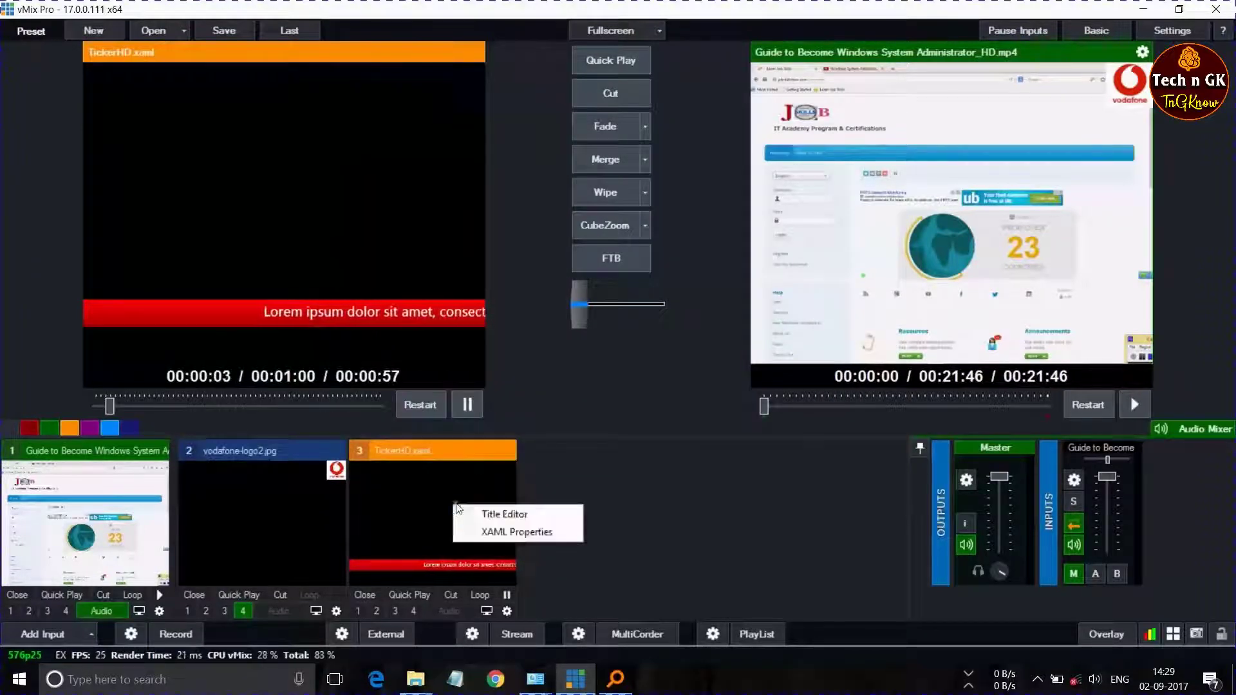
left_click(468, 512)
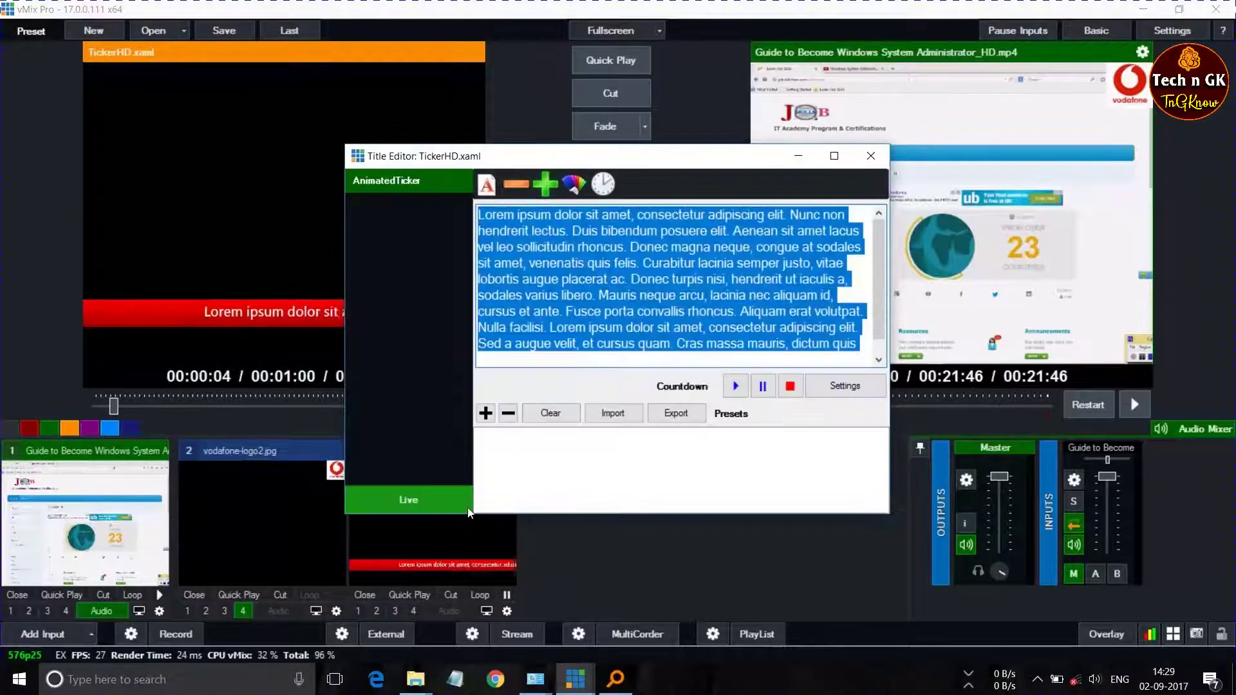
left_click(870, 156)
right_click(425, 518)
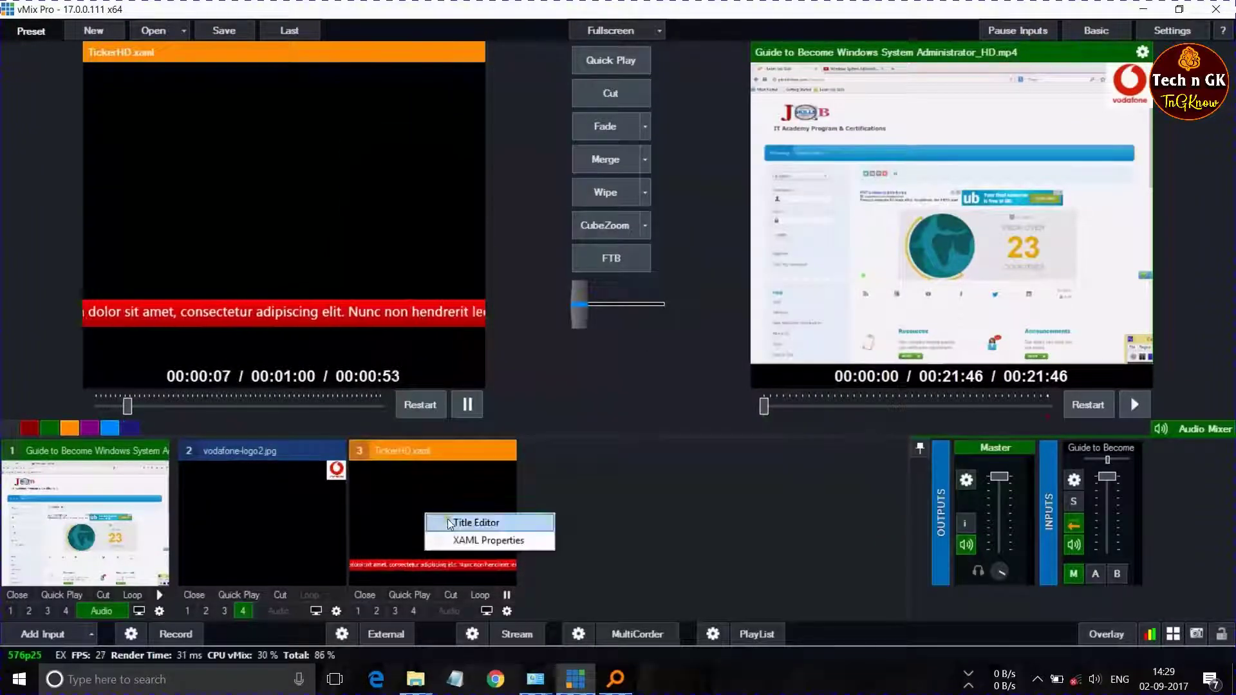
left_click(449, 519)
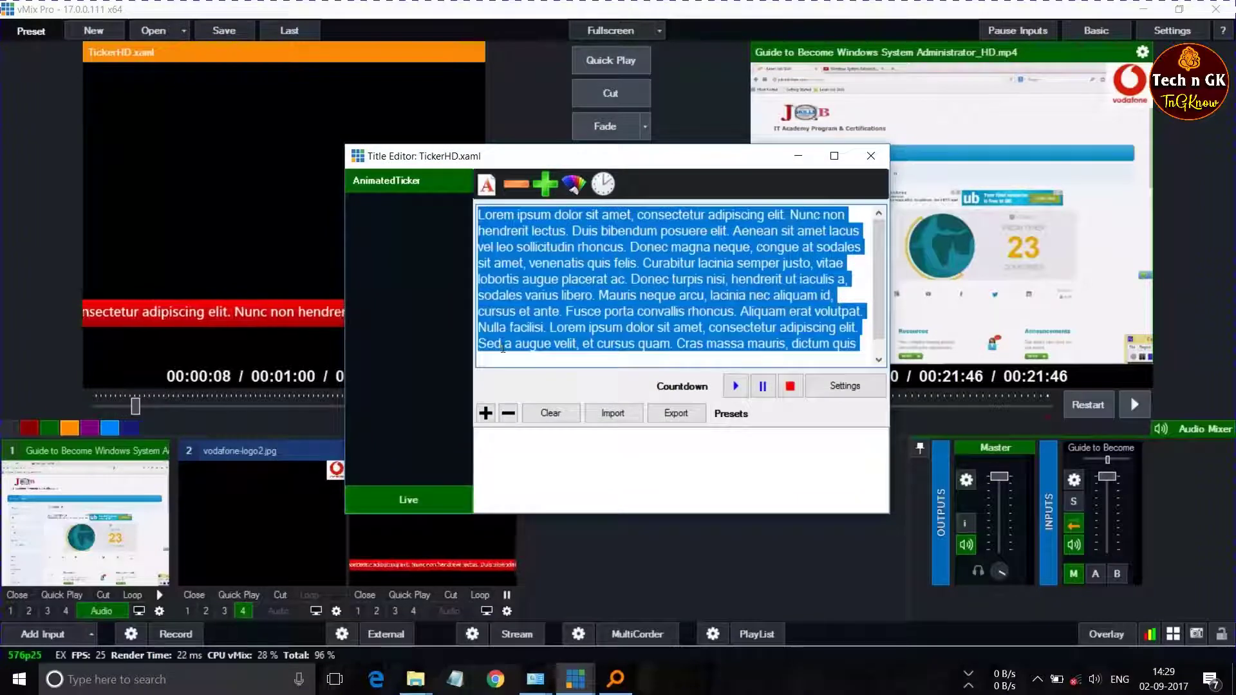
left_click(604, 184)
left_click(596, 324)
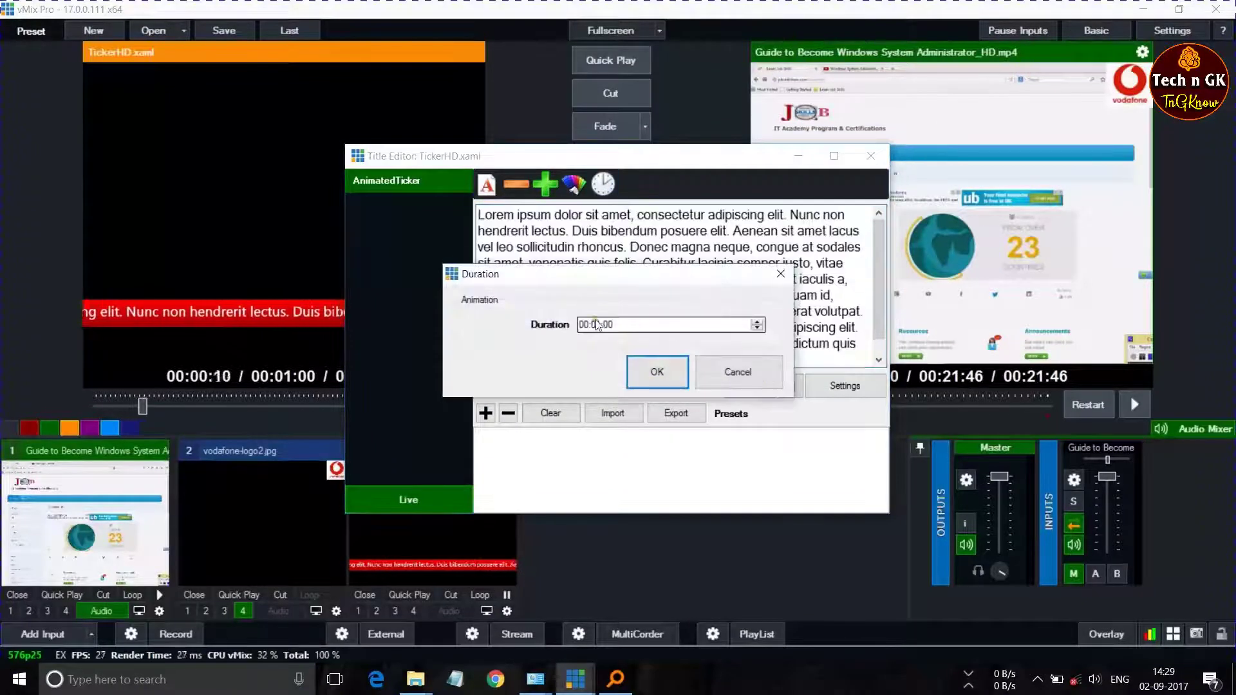
type("2")
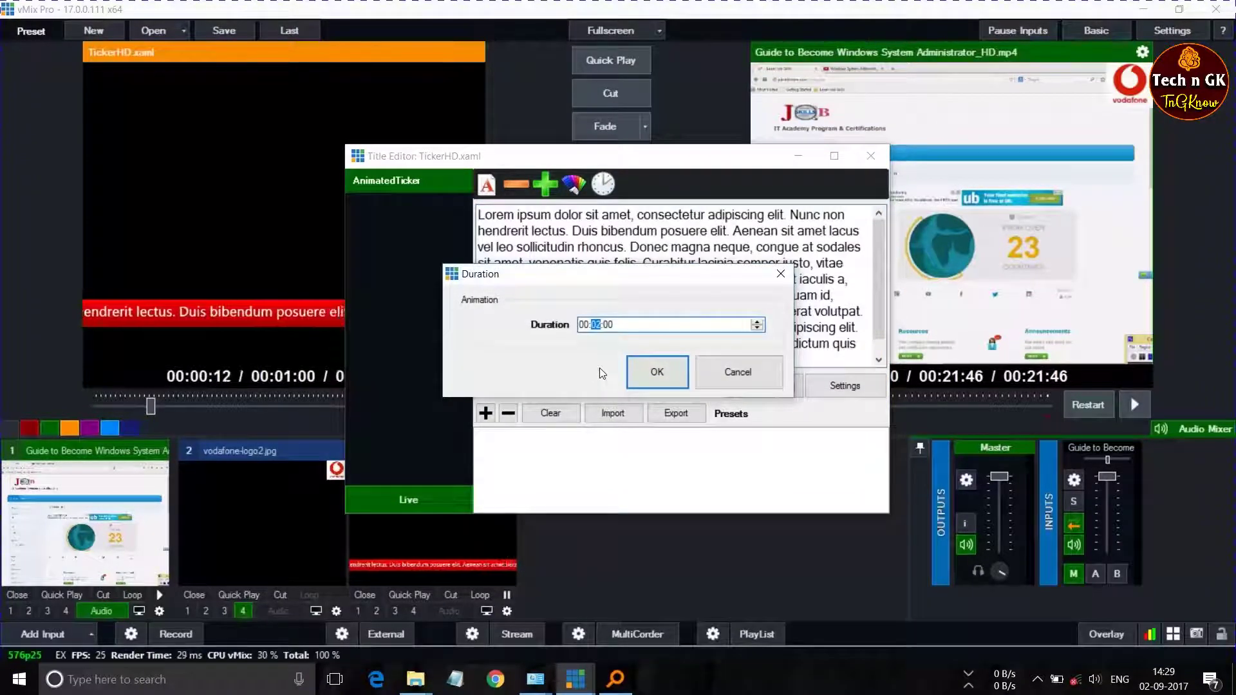
left_click(652, 365)
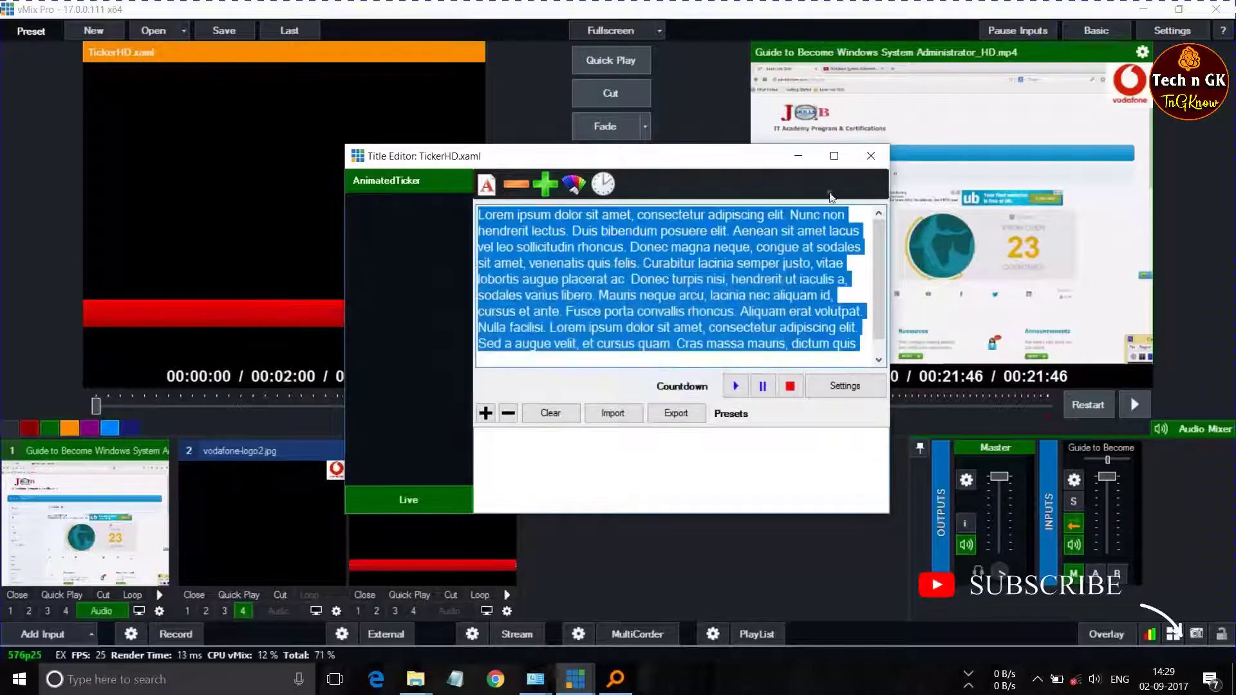
left_click(872, 158)
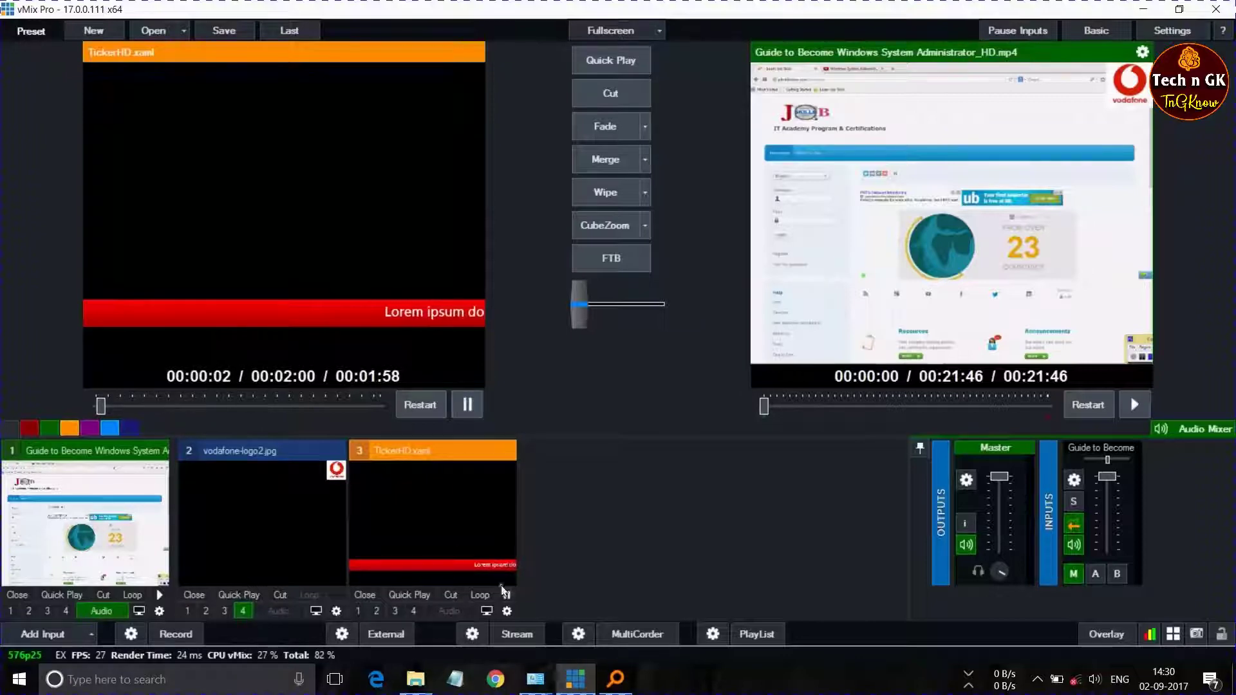
Move the ticker down to Pan Y -0.26 so it runs along the bottom edge
left_click(507, 613)
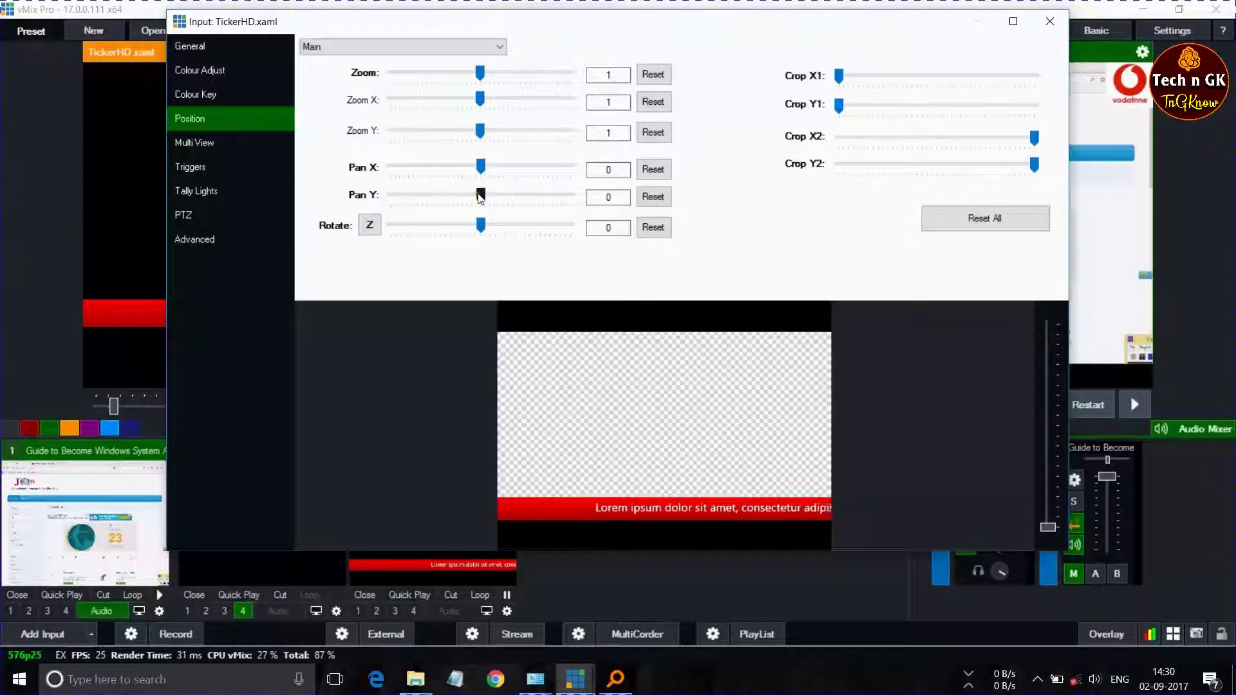
left_click_drag(481, 199, 469, 200)
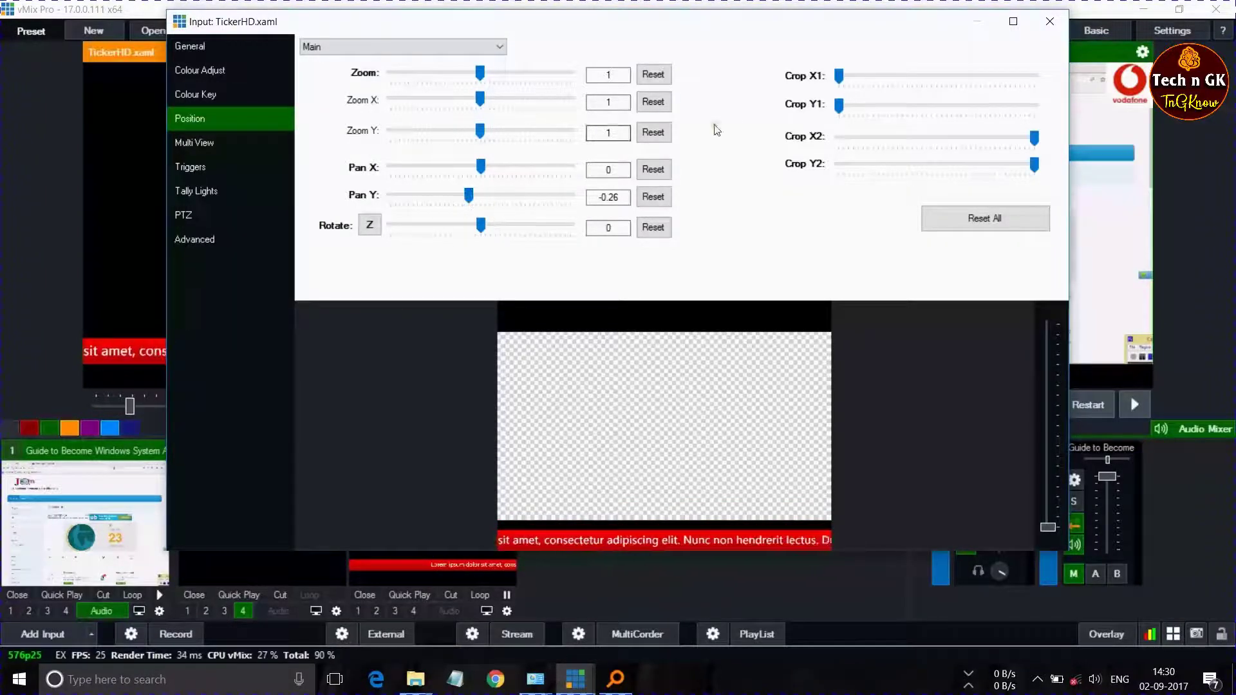
left_click(1050, 21)
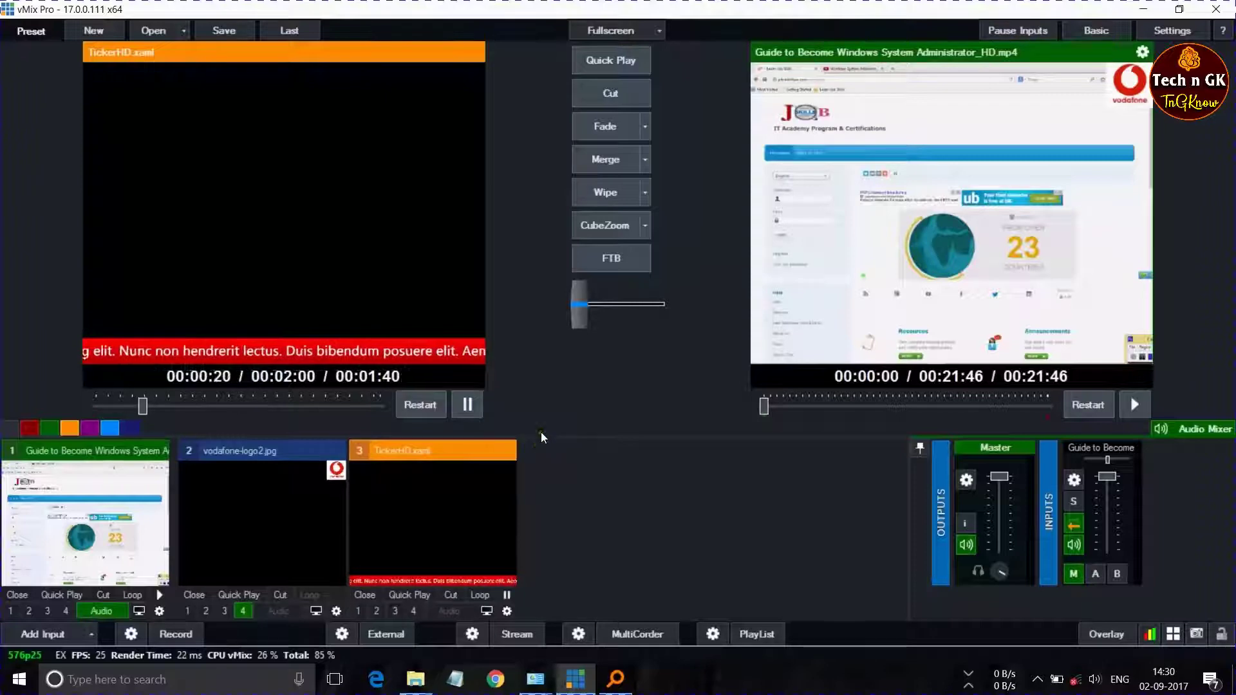
Put the TickerHD ticker on overlay 3 and start playing the input 1 video
left_click(394, 610)
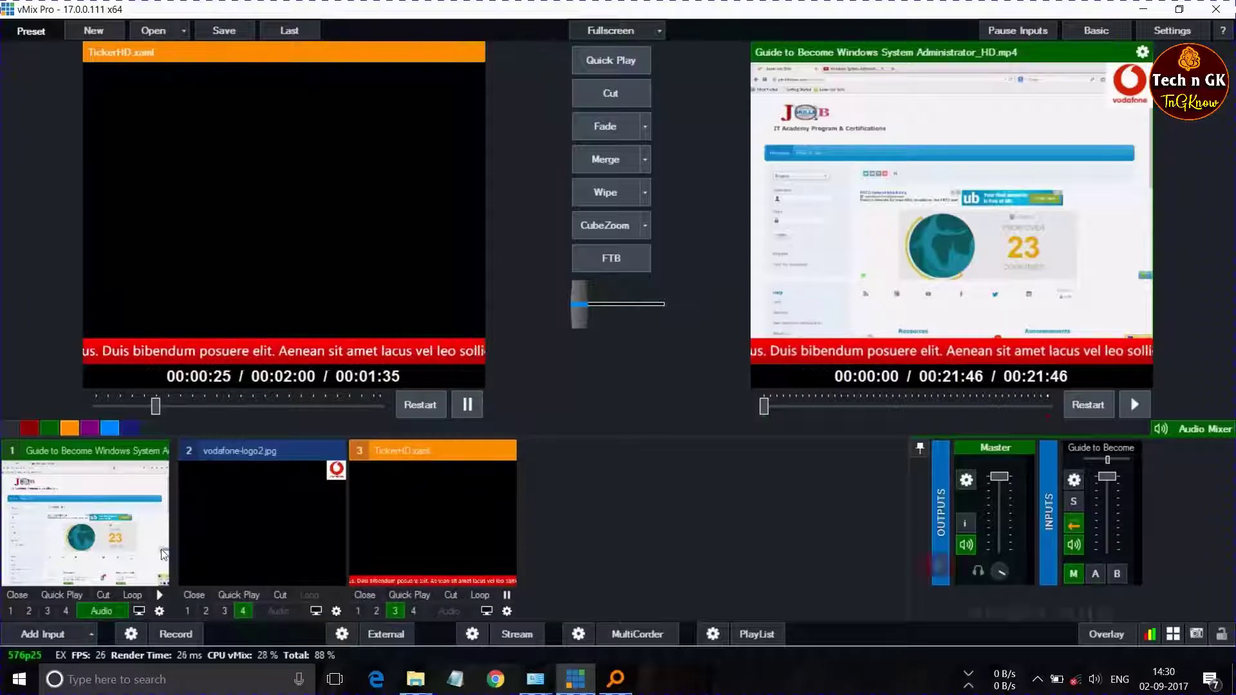
left_click(60, 595)
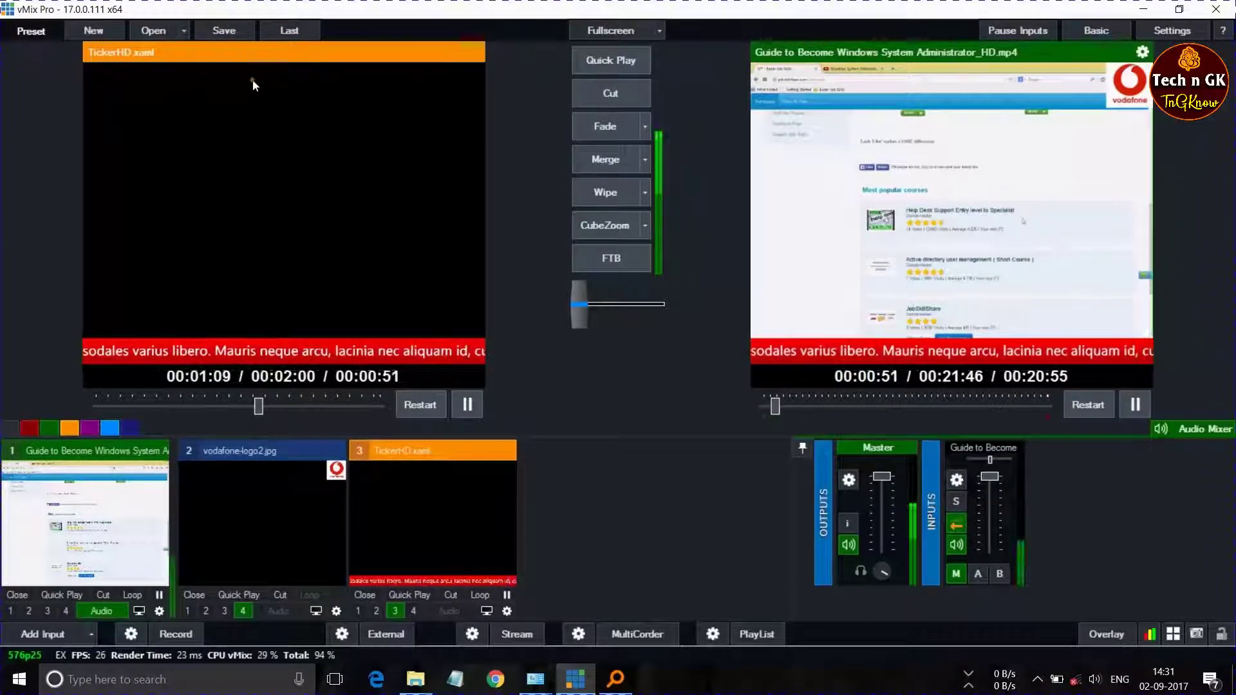
Start saving the preset and enter 123 as the file name
left_click(238, 34)
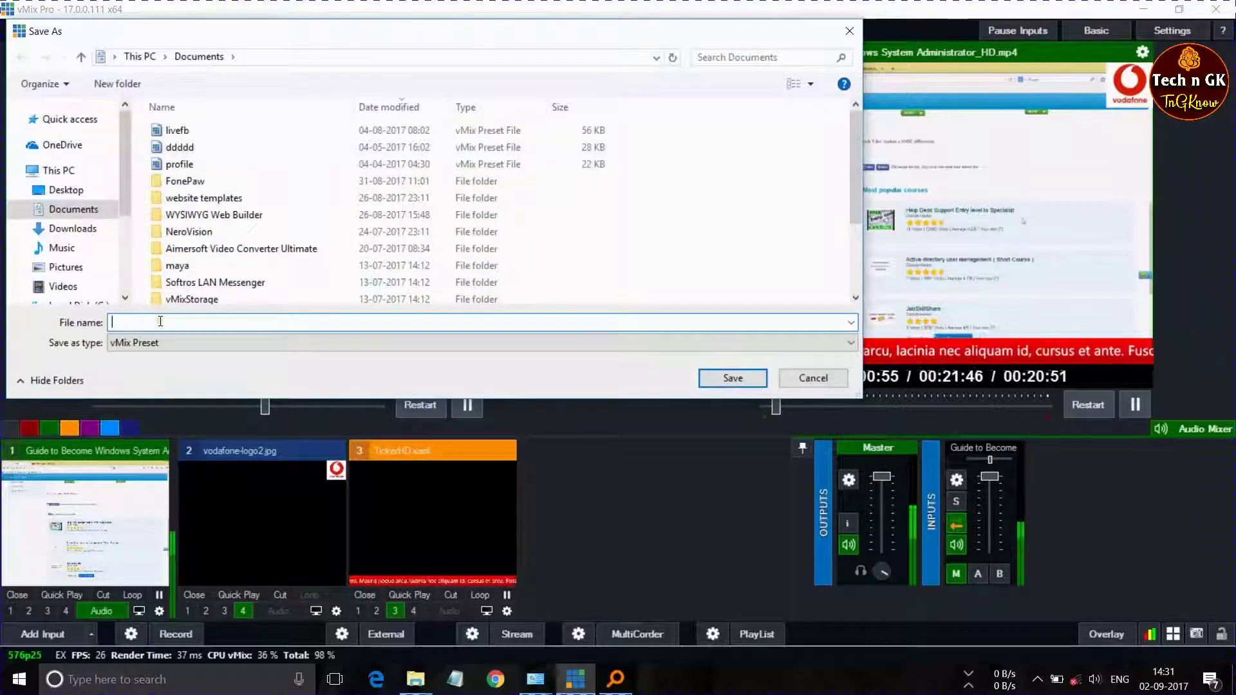
type("123")
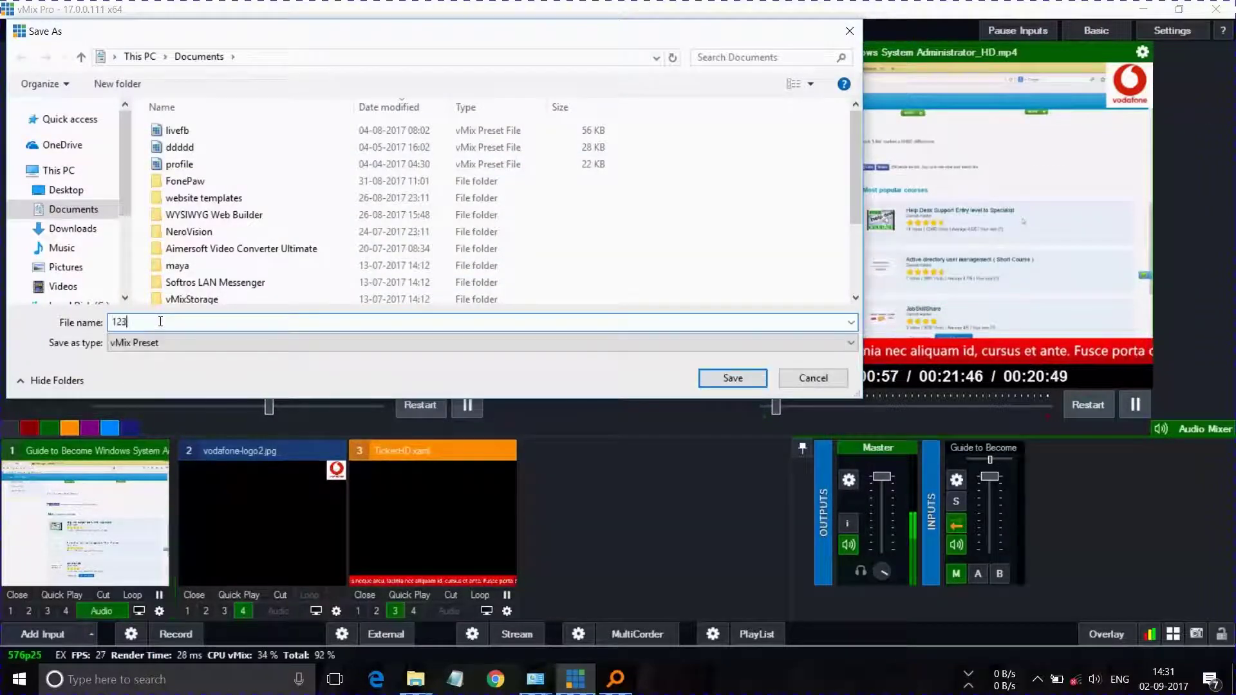